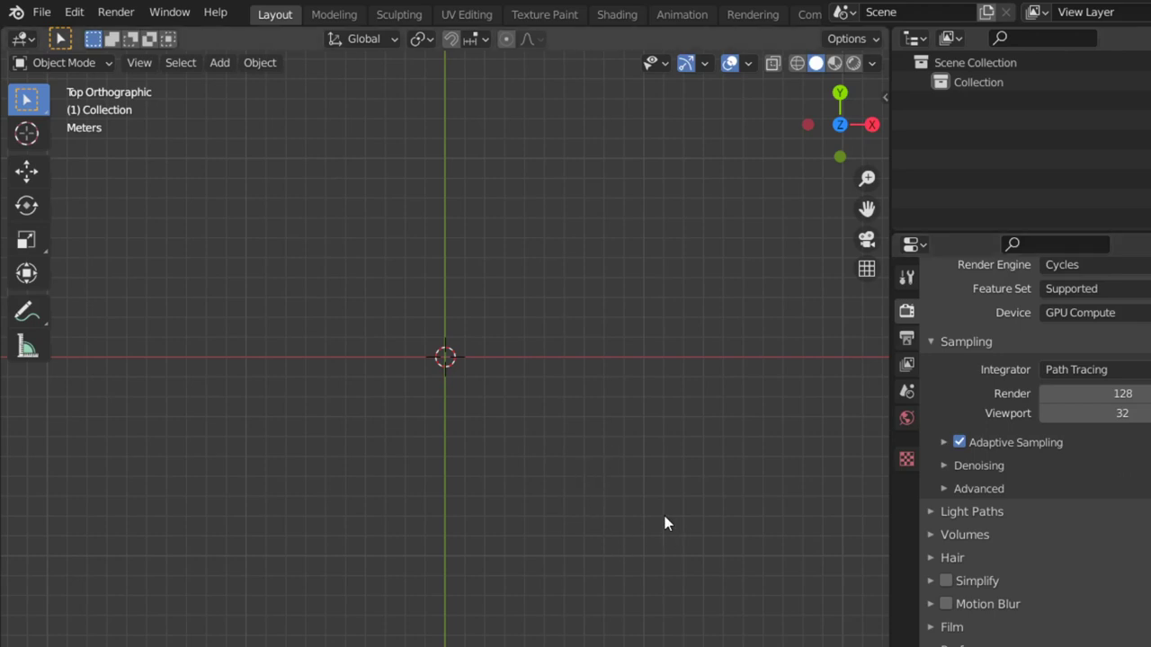
# - Add a plane and scale it up ninefold with S 9
pyautogui.moveTo(492, 350)
pyautogui.mouseDown(button='middle')
pyautogui.moveTo(465, 375)
pyautogui.moveTo(480, 298)
pyautogui.moveTo(539, 180)
pyautogui.moveTo(508, 366)
pyautogui.moveTo(459, 319)
pyautogui.mouseUp(button='middle')
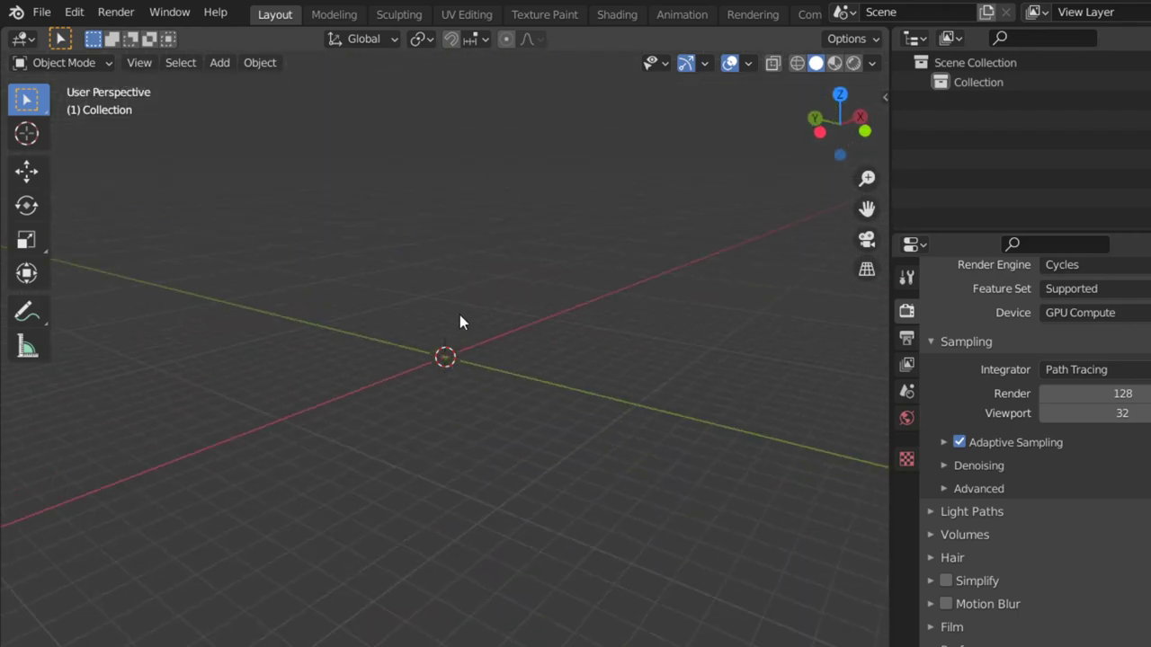
pyautogui.hotkey('shift', 'a')
pyautogui.click(549, 126)
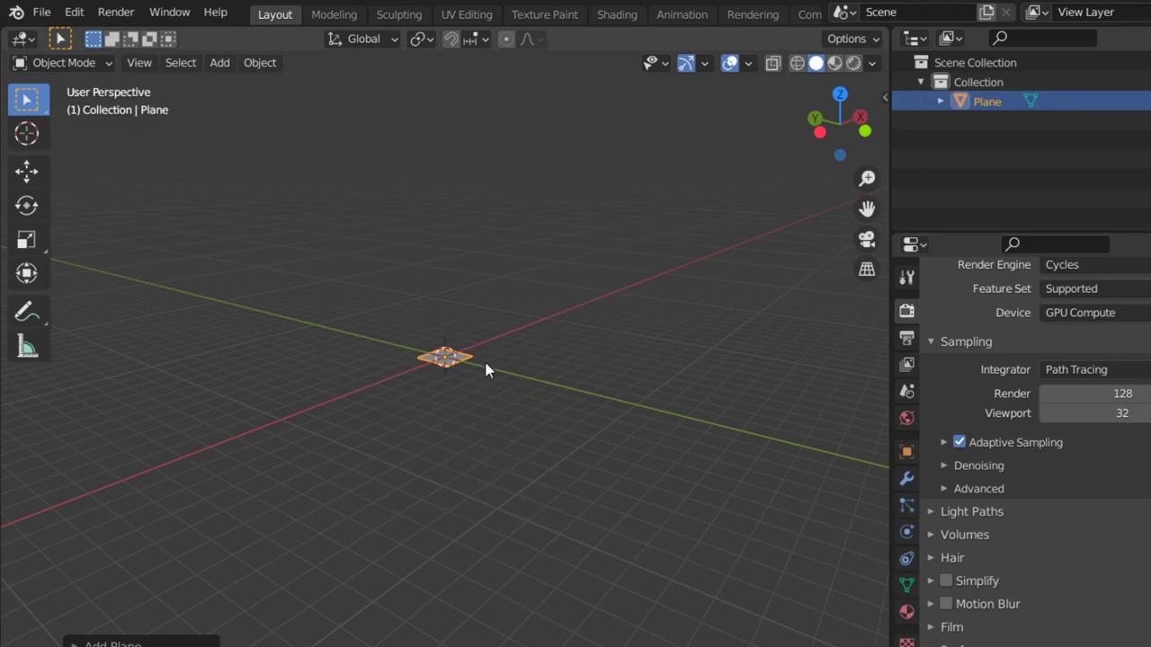
pyautogui.write('s9')
pyautogui.press('Return')
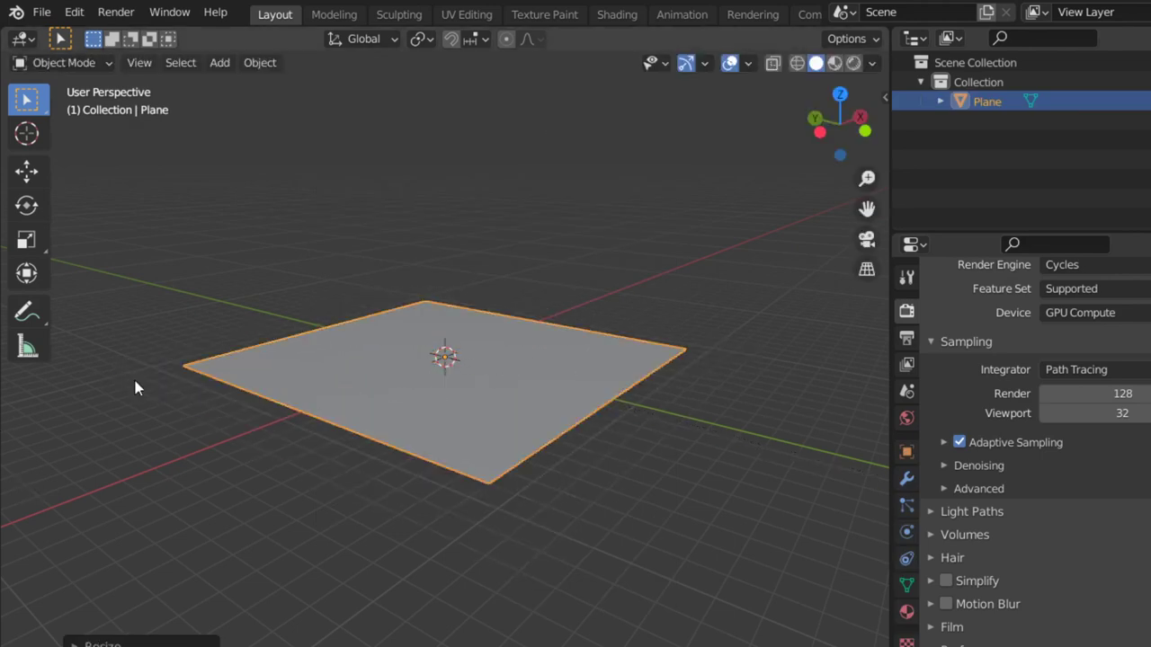
# - Add a cube and lift it along Z above the plane
pyautogui.hotkey('shift', 'a')
pyautogui.click(509, 289)
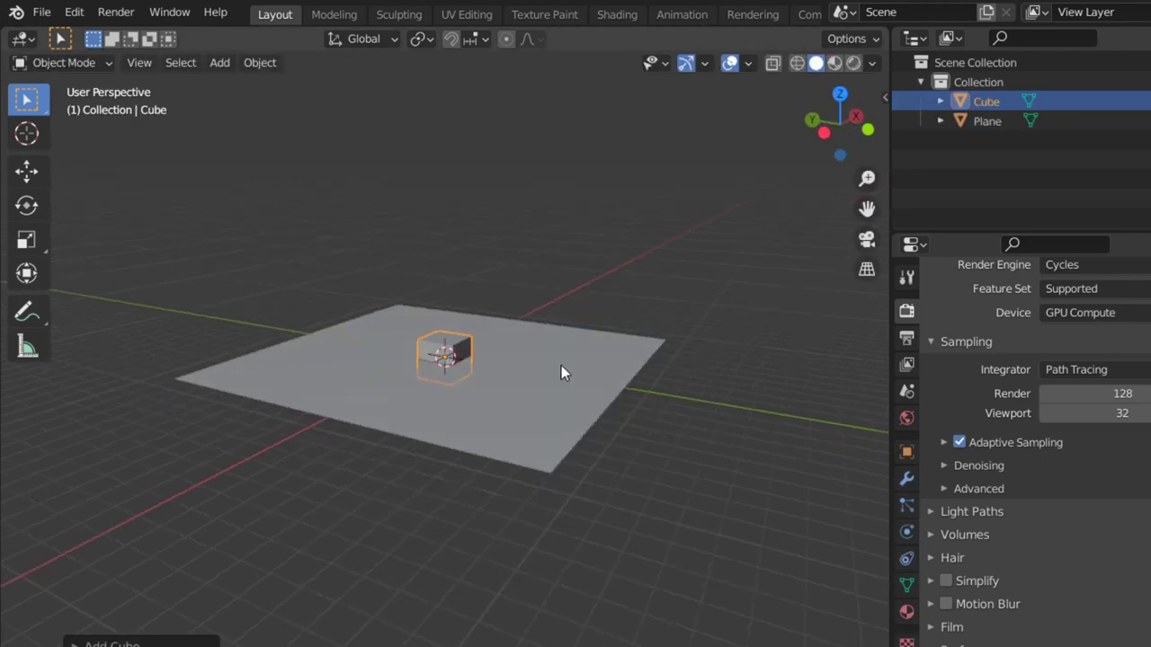
pyautogui.press('g')
pyautogui.press('z')
pyautogui.click(563, 349)
pyautogui.moveTo(563, 343); pyautogui.dragTo(480, 254, button='middle')
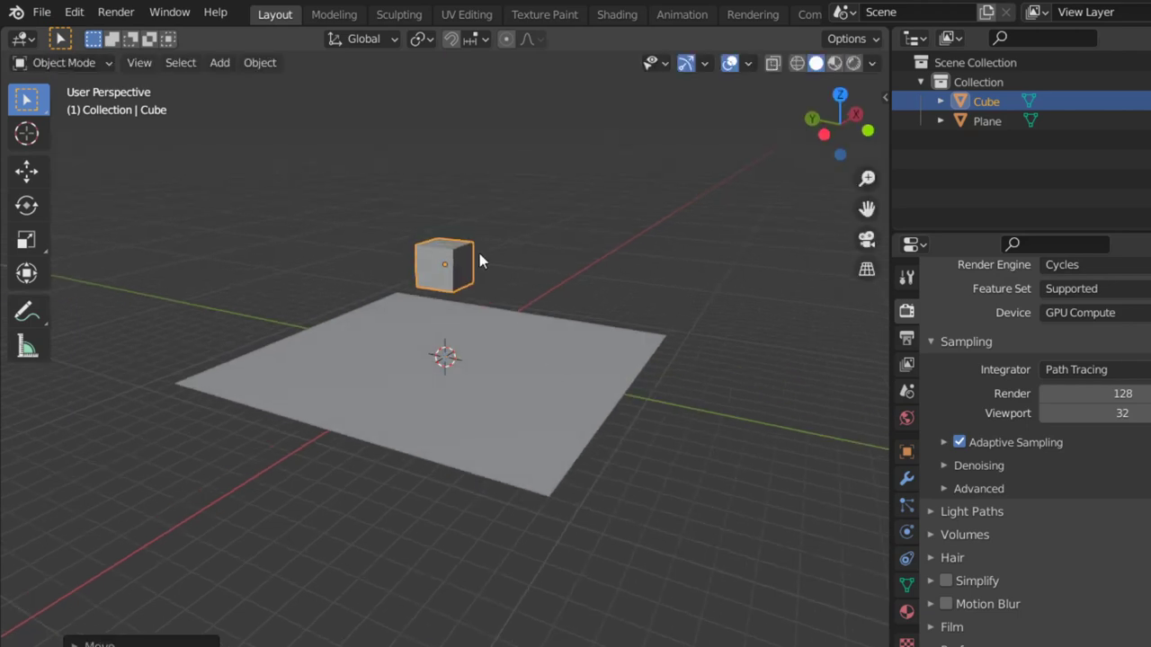
# - Add a Floor constraint to the cube with Plane as its target
pyautogui.click(908, 558)
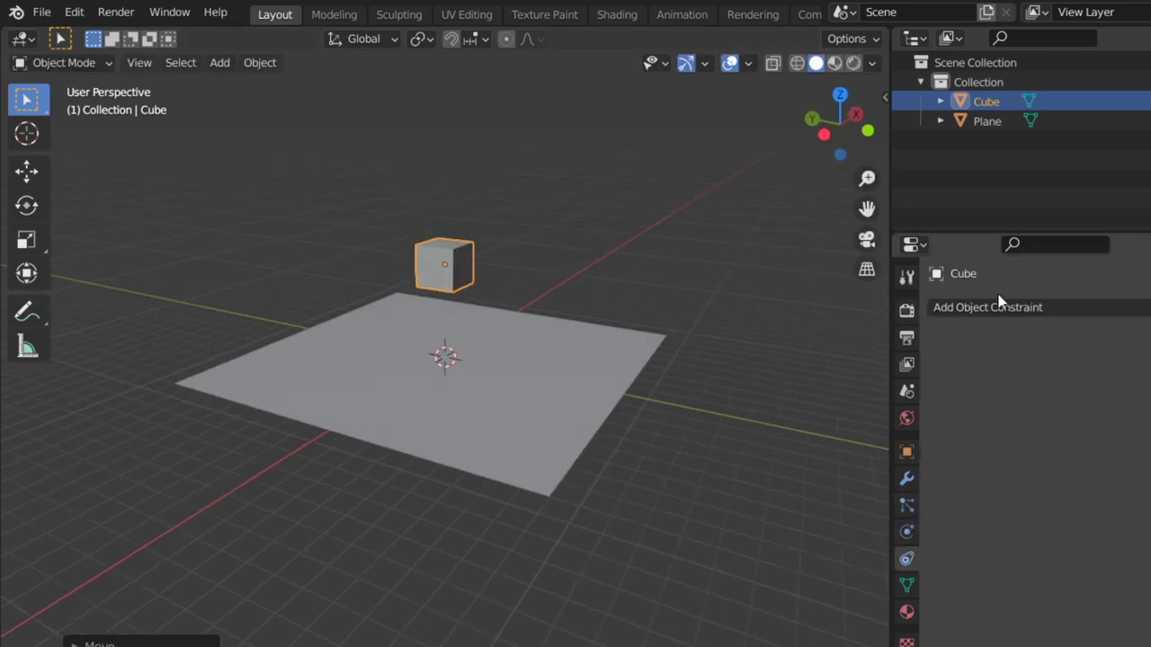
pyautogui.click(999, 305)
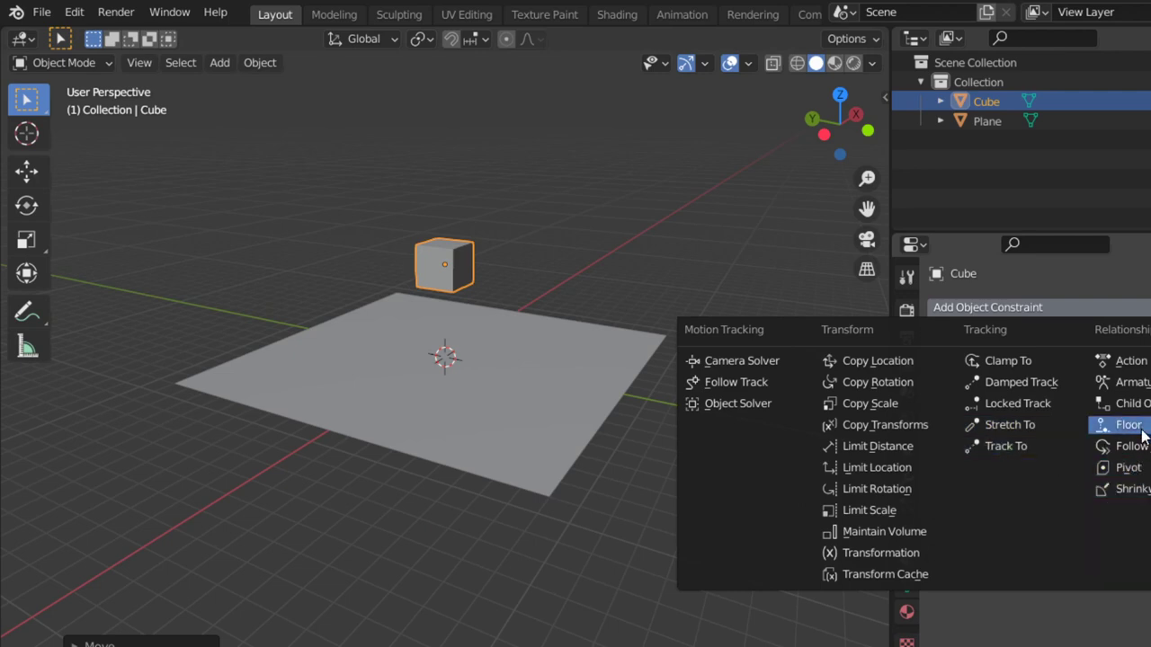
pyautogui.click(1144, 430)
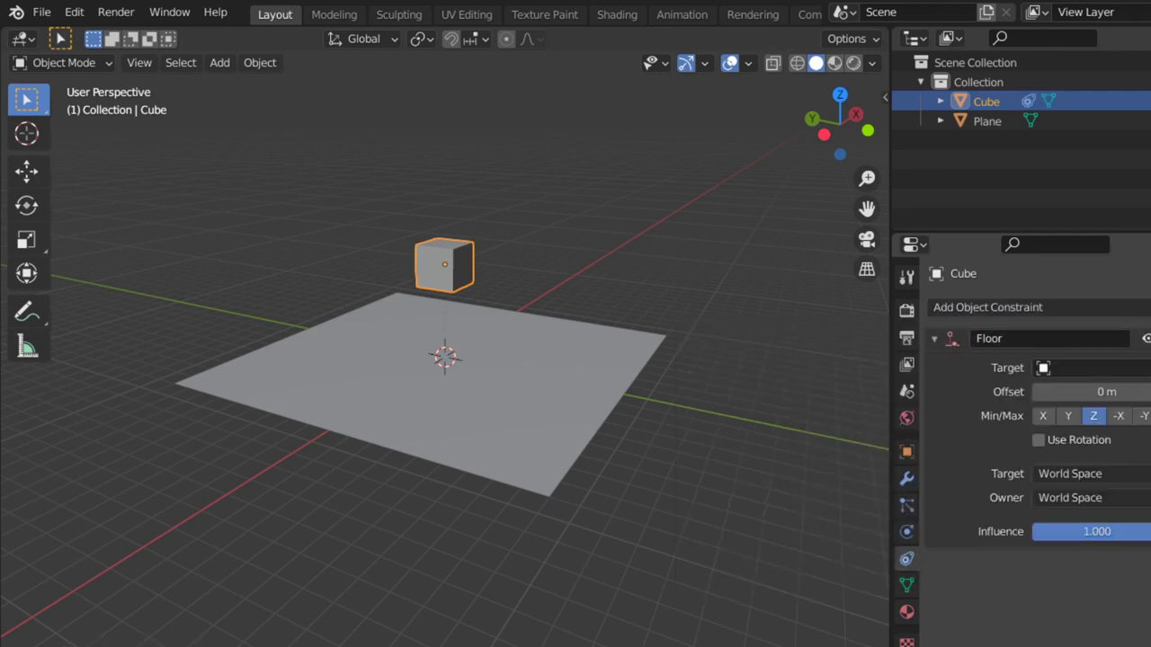
pyautogui.click(598, 410)
pyautogui.moveTo(598, 409)
pyautogui.mouseDown(button='middle')
pyautogui.moveTo(535, 445)
pyautogui.moveTo(642, 489)
pyautogui.moveTo(536, 341)
pyautogui.moveTo(555, 325)
pyautogui.moveTo(538, 301)
pyautogui.mouseUp(button='middle')
# - Move the cube down onto the plane toward its lower-left corner and view from top
pyautogui.press('g')
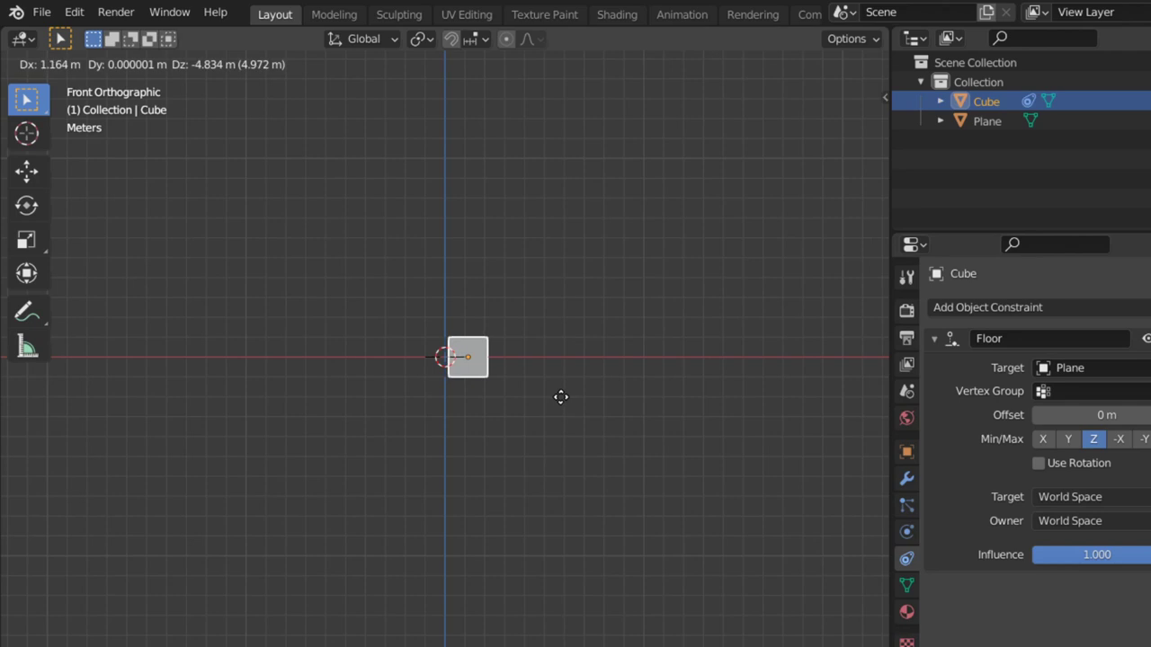
pyautogui.click(561, 397)
pyautogui.moveTo(593, 332); pyautogui.dragTo(503, 372, button='middle')
pyautogui.press('g')
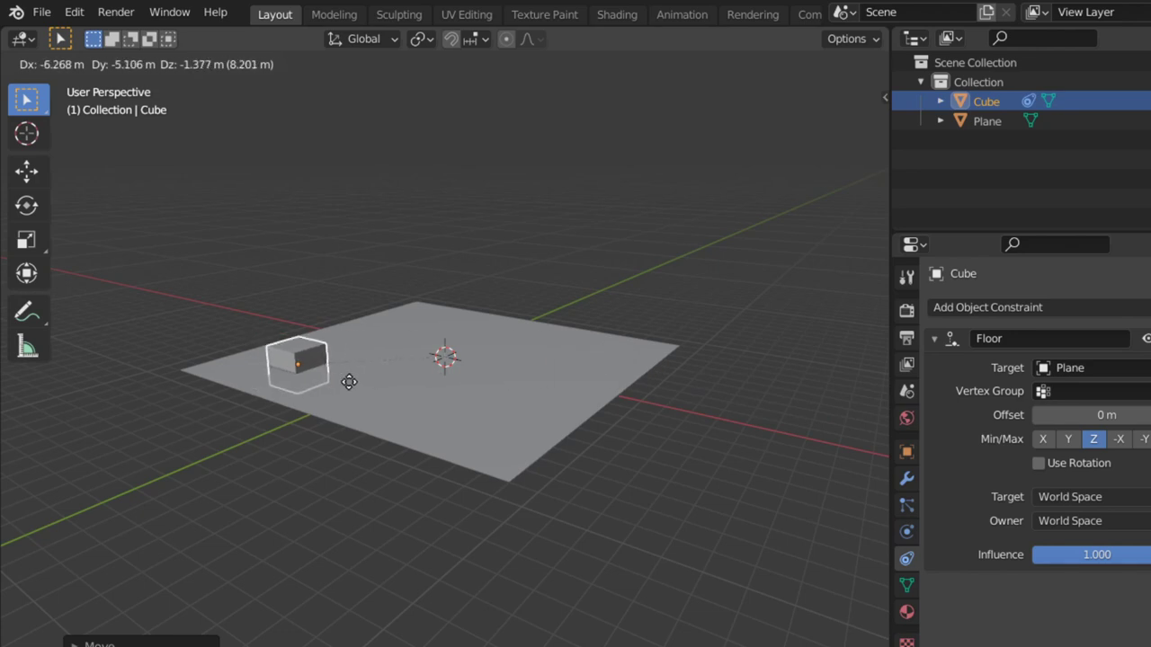
pyautogui.click(349, 382)
pyautogui.press('KP_7')
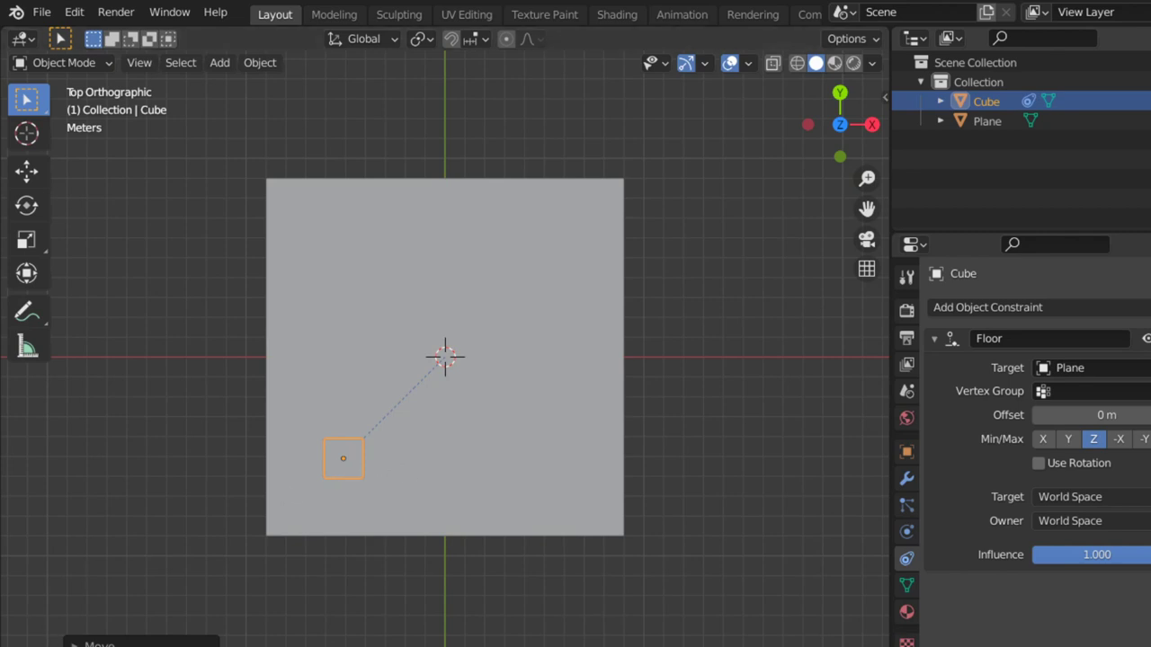
# - Split off a bottom Timeline area and set its end frame to 120
pyautogui.moveTo(11, 619); pyautogui.dragTo(13, 596)
pyautogui.click(22, 607)
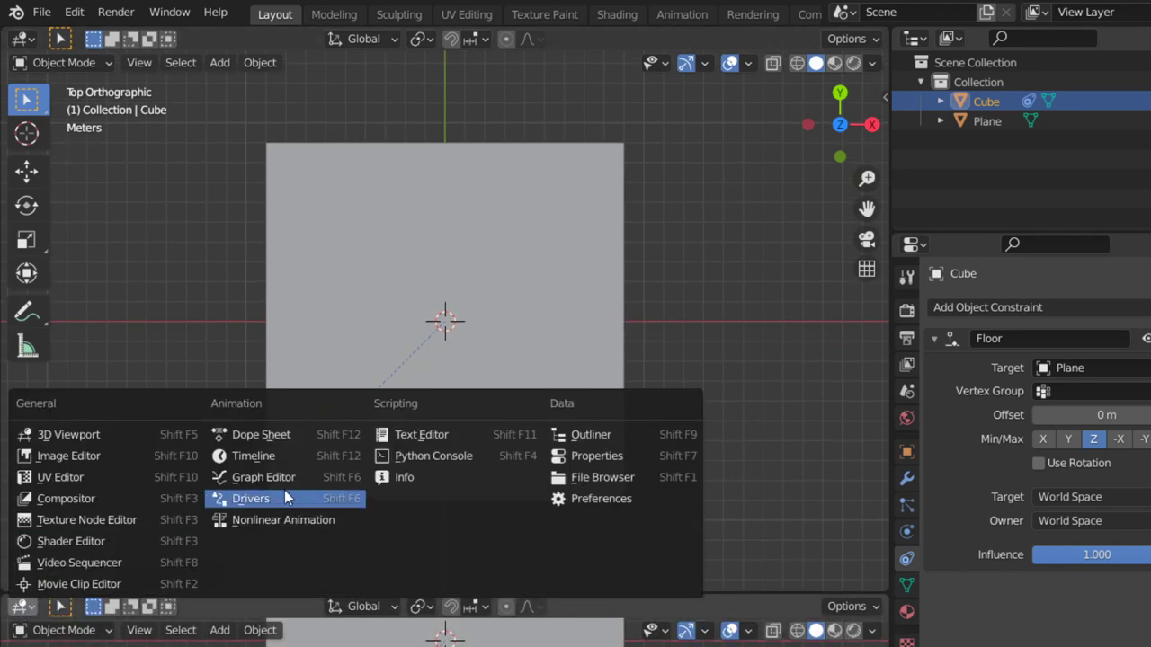
pyautogui.click(269, 455)
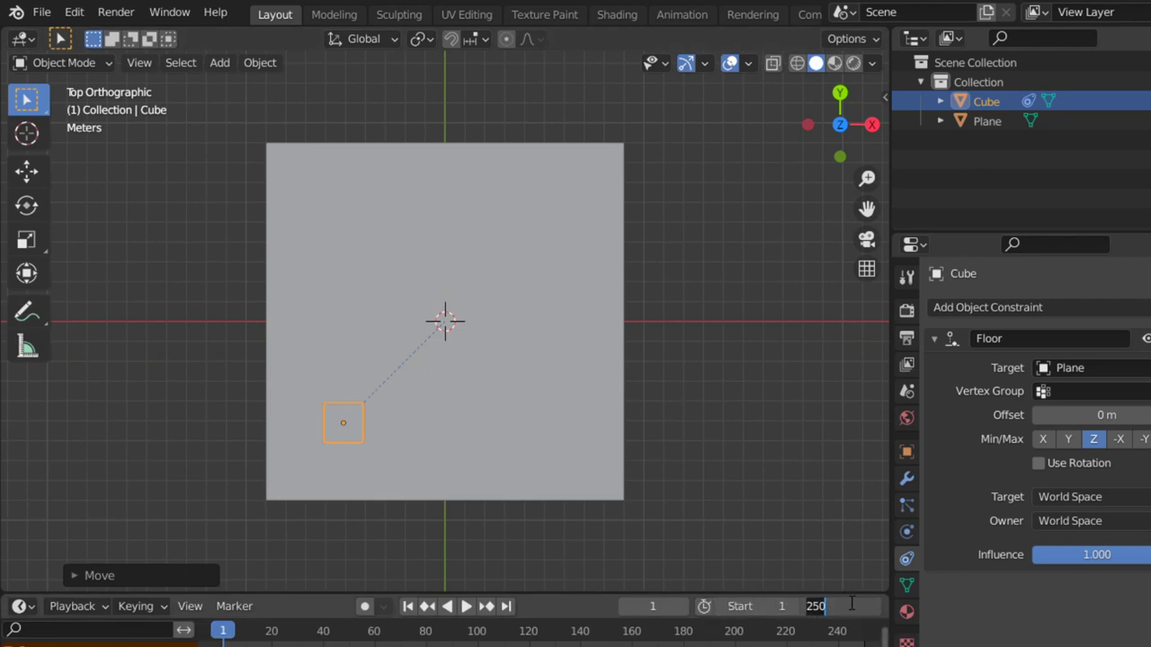
pyautogui.write('0')
pyautogui.press('Return')
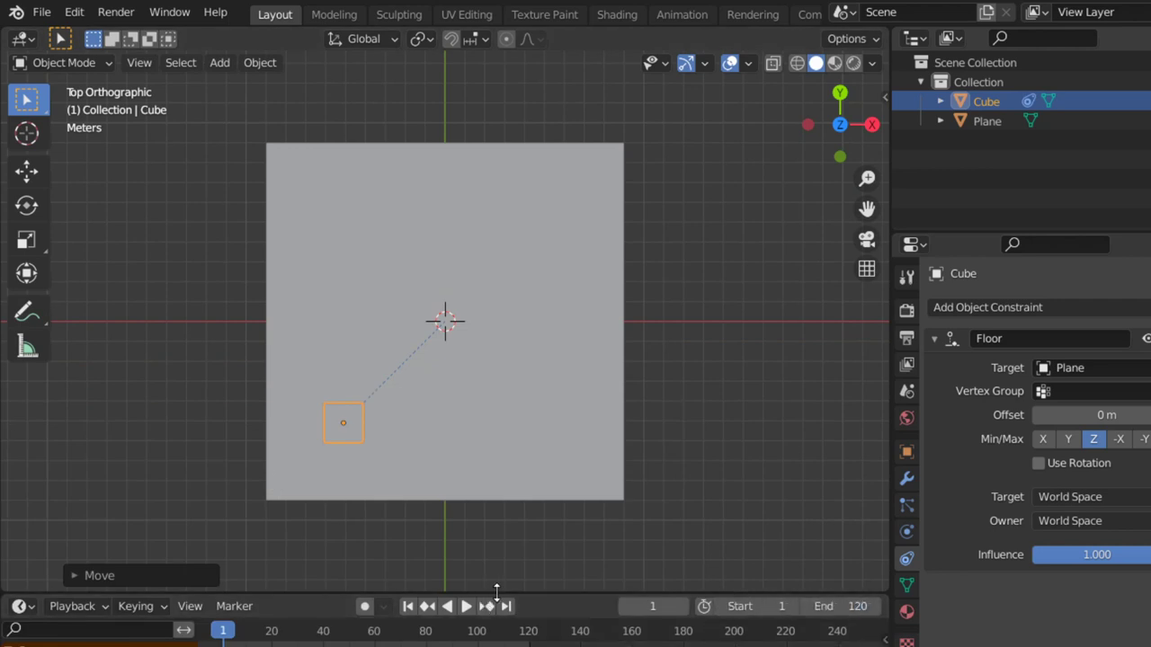
pyautogui.moveTo(498, 594); pyautogui.dragTo(450, 511)
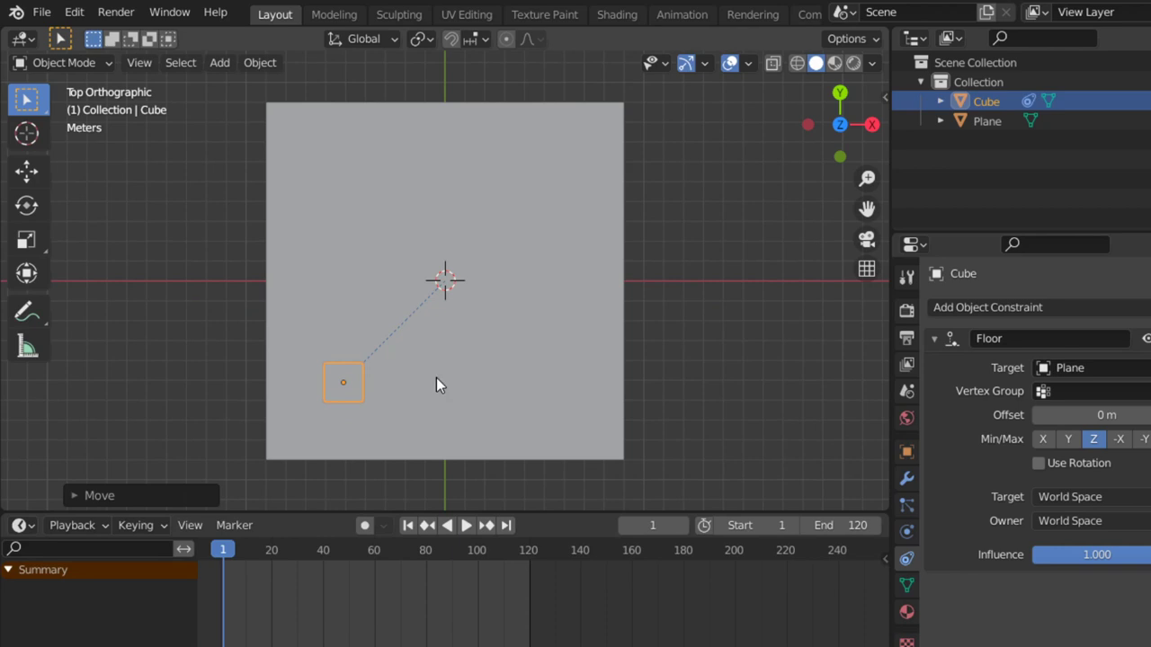
# - Key the cube's location at frame 1 and at the plane's upper-right at frame 120, then play
pyautogui.press('i')
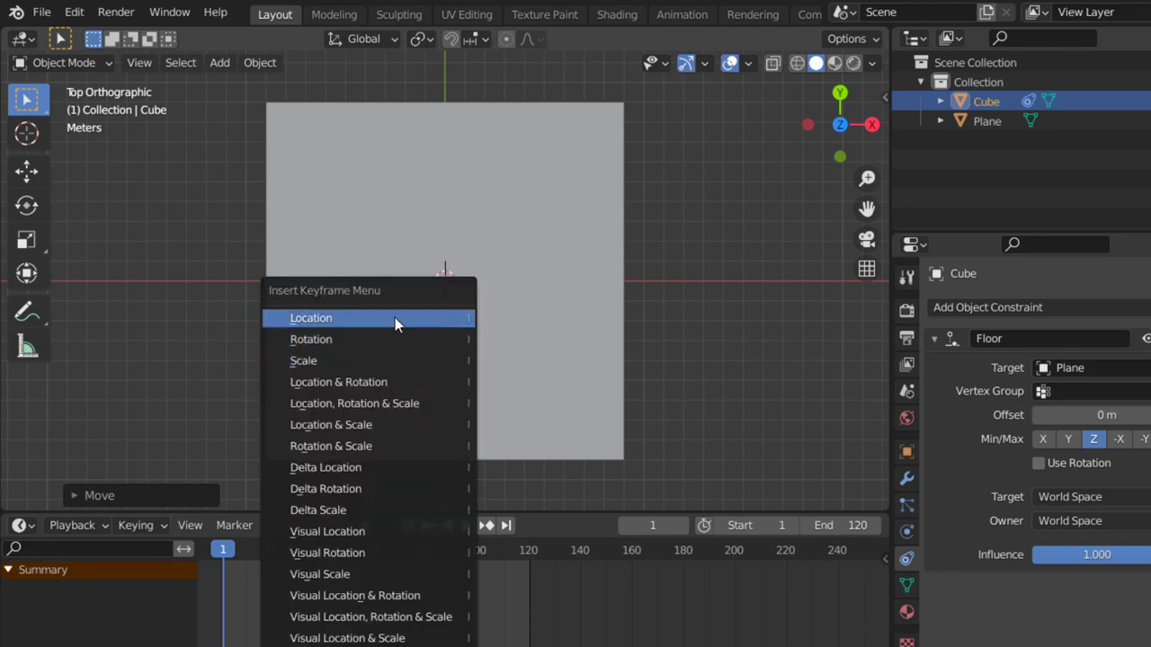
pyautogui.click(395, 317)
pyautogui.click(506, 525)
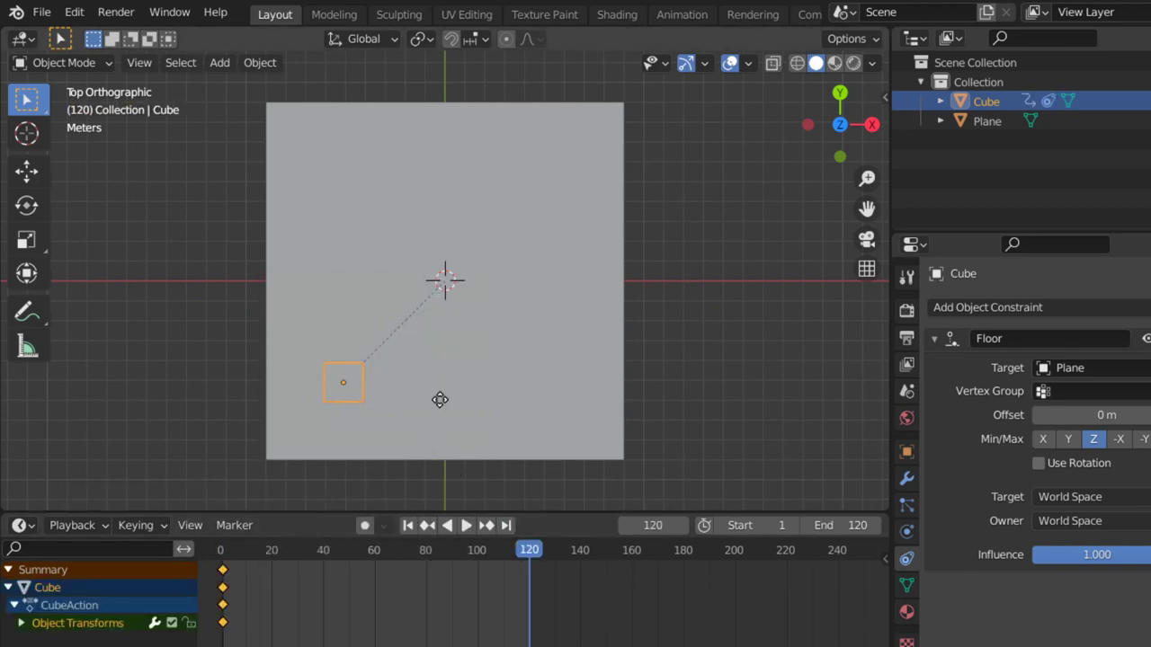
pyautogui.press('g')
pyautogui.click(659, 168)
pyautogui.press('i')
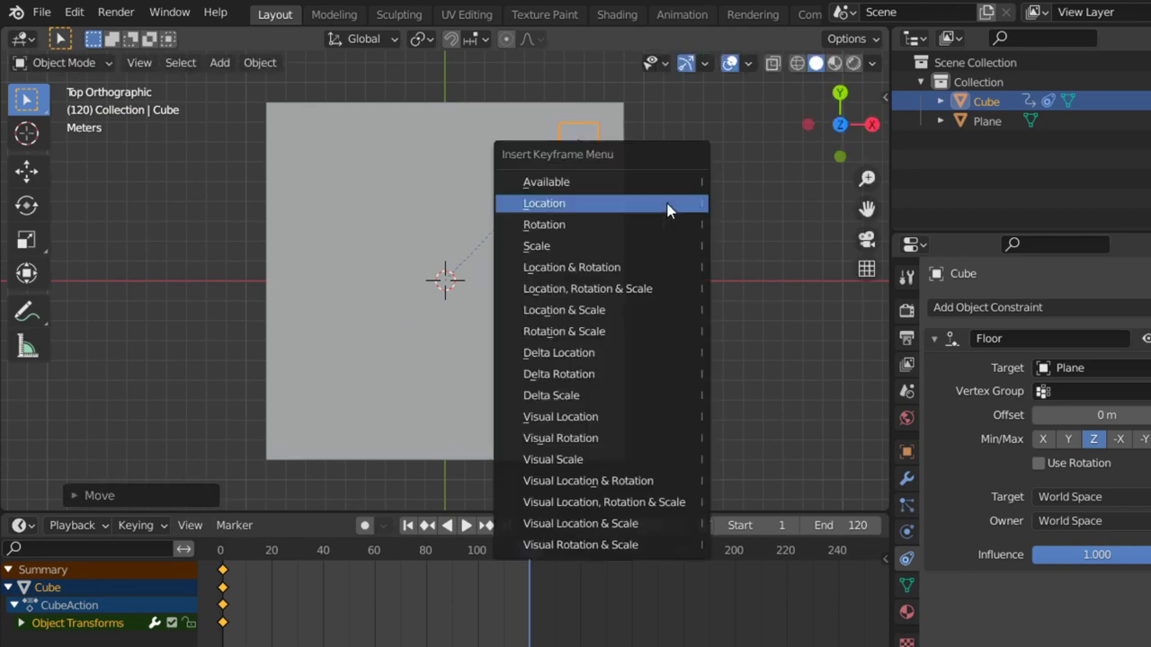
pyautogui.click(667, 205)
pyautogui.moveTo(585, 465)
pyautogui.mouseDown(button='middle')
pyautogui.moveTo(488, 326)
pyautogui.moveTo(534, 391)
pyautogui.mouseUp(button='middle')
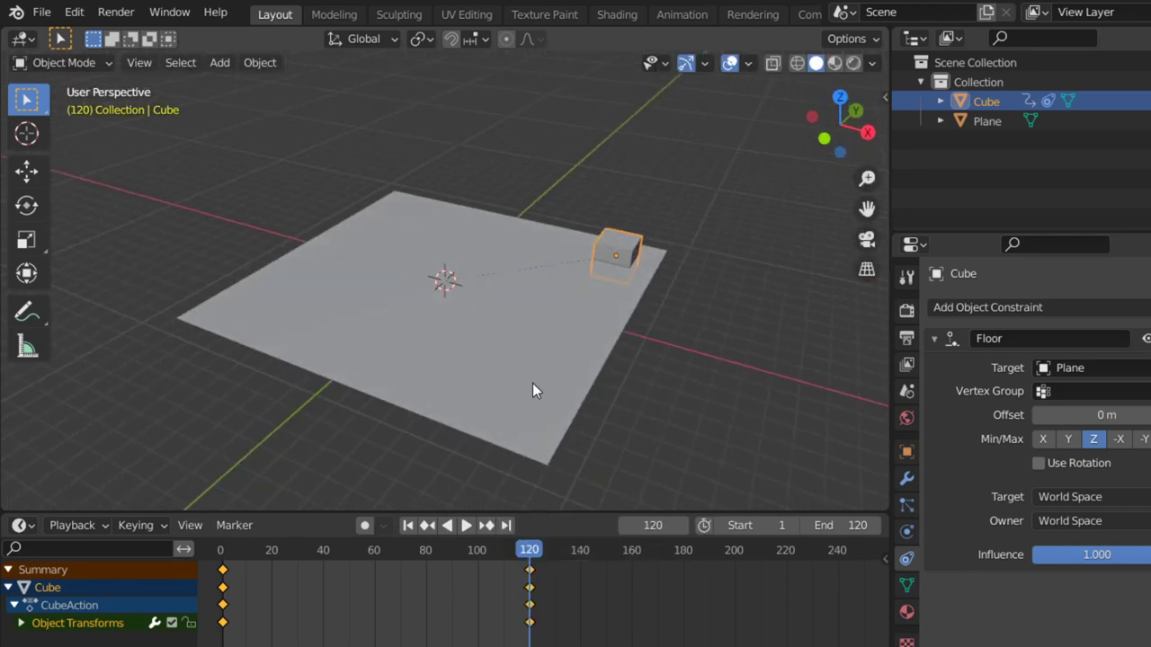
pyautogui.click(461, 530)
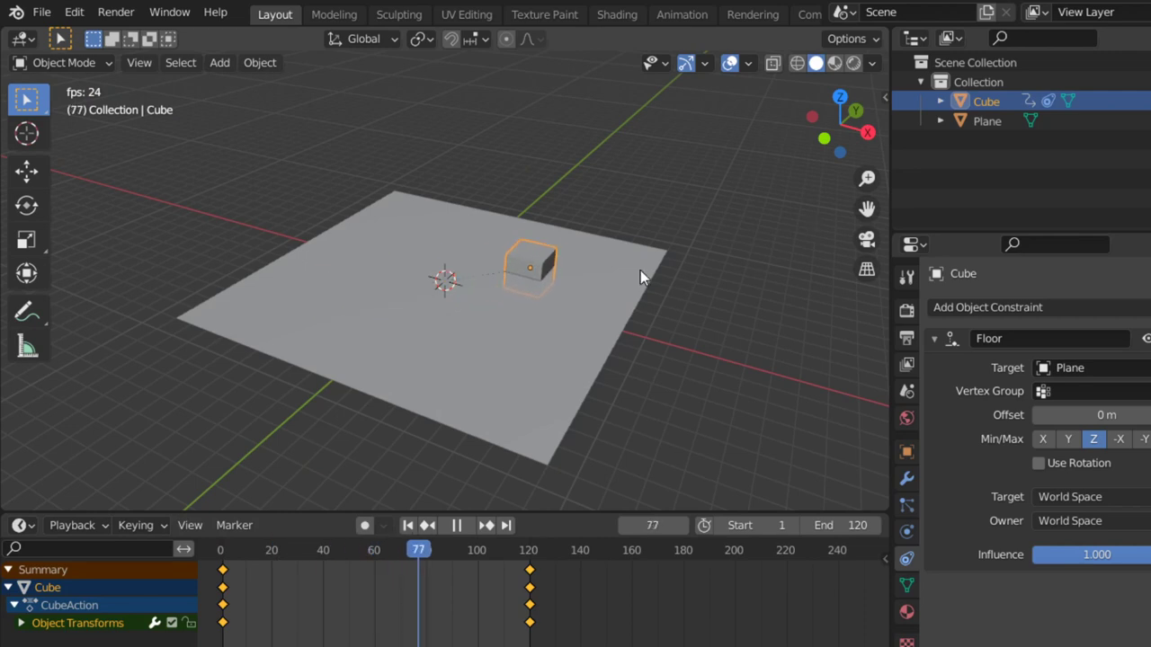
# - Stop playback, raise the cube slightly, and switch to Edit Mode on its mesh
pyautogui.press('space')
pyautogui.moveTo(412, 398); pyautogui.dragTo(528, 270, button='middle')
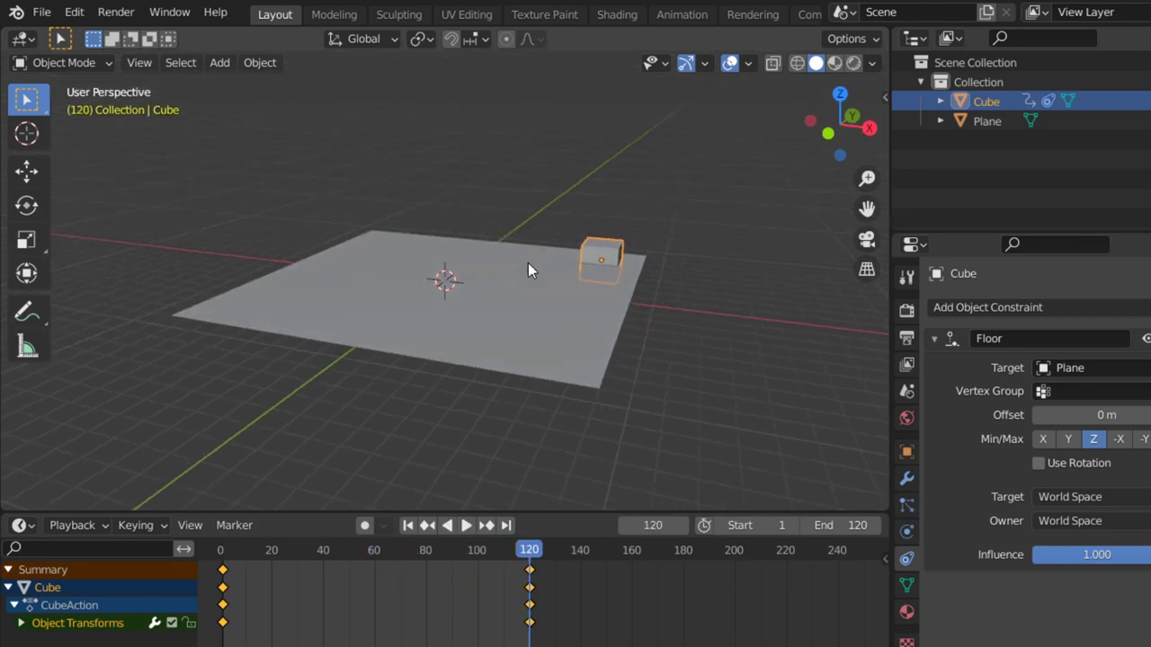
pyautogui.press('g')
pyautogui.click(578, 192)
pyautogui.press('Tab')
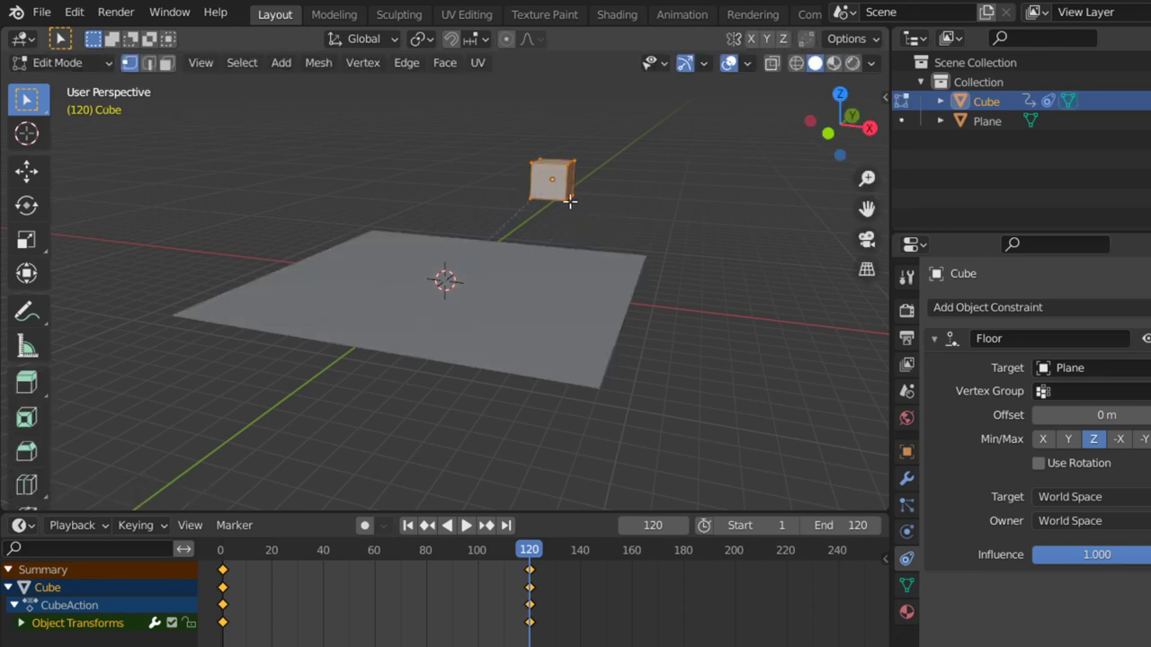
pyautogui.moveTo(567, 198); pyautogui.dragTo(564, 189, button='middle')
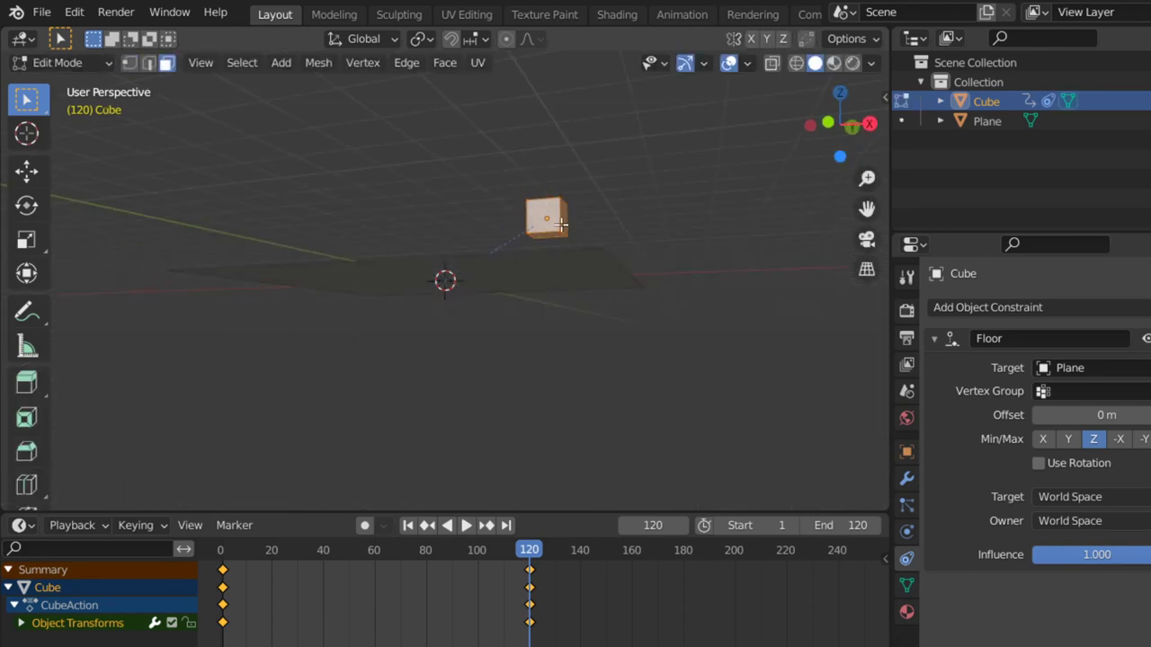
# - Snap the 3D cursor to the cube's mesh and set the cube's origin to the 3D cursor
pyautogui.hotkey('shift', 's')
pyautogui.click(546, 309)
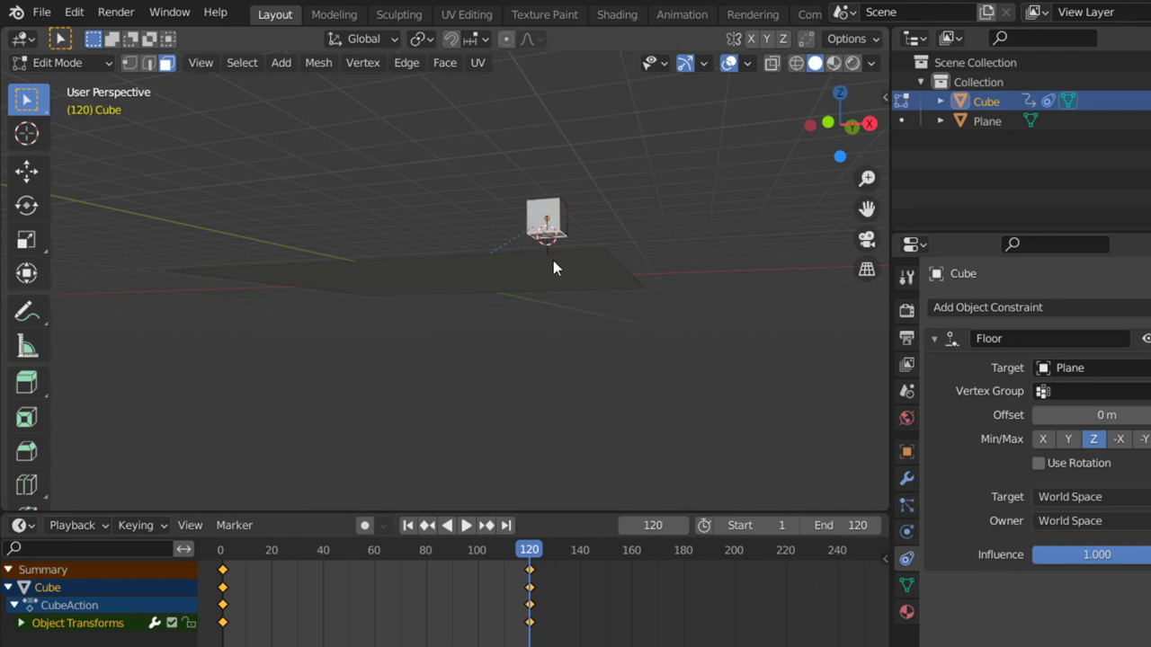
pyautogui.press('Tab')
pyautogui.rightClick(547, 214)
pyautogui.click(659, 255)
pyautogui.moveTo(659, 261)
pyautogui.mouseDown(button='middle')
pyautogui.moveTo(447, 504)
pyautogui.moveTo(457, 300)
pyautogui.moveTo(506, 260)
pyautogui.moveTo(538, 273)
pyautogui.moveTo(454, 321)
pyautogui.mouseUp(button='middle')
pyautogui.press('Escape')
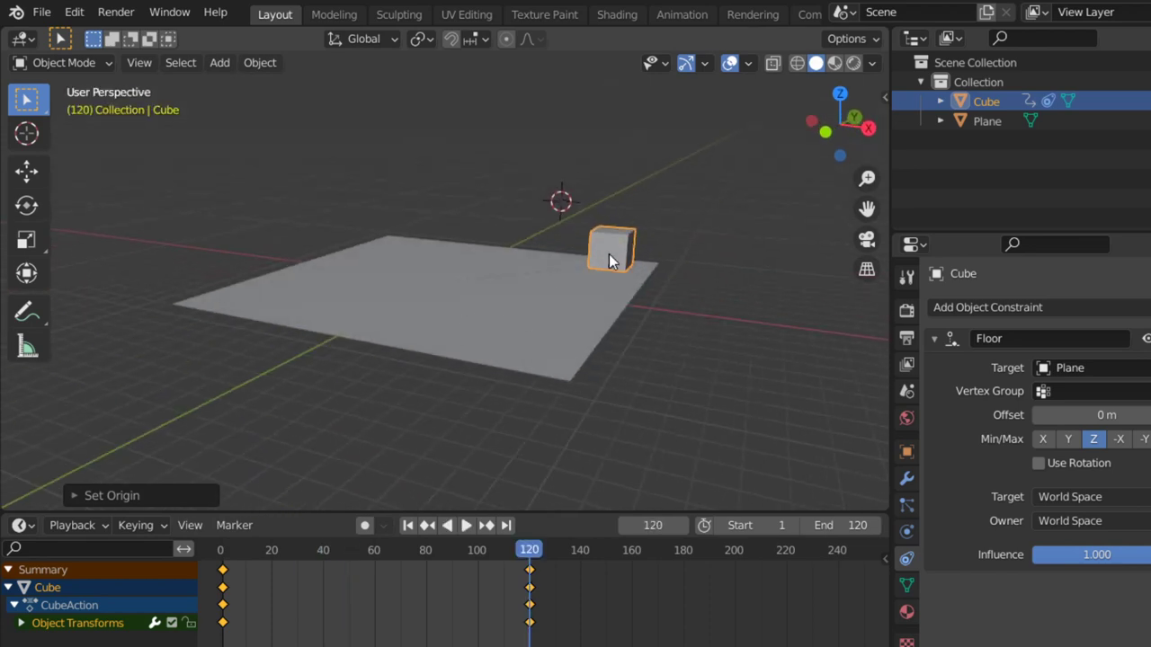
# - Reposition the cube, then select the plane and lower it along Z
pyautogui.press('g')
pyautogui.click(449, 148)
pyautogui.click(493, 325)
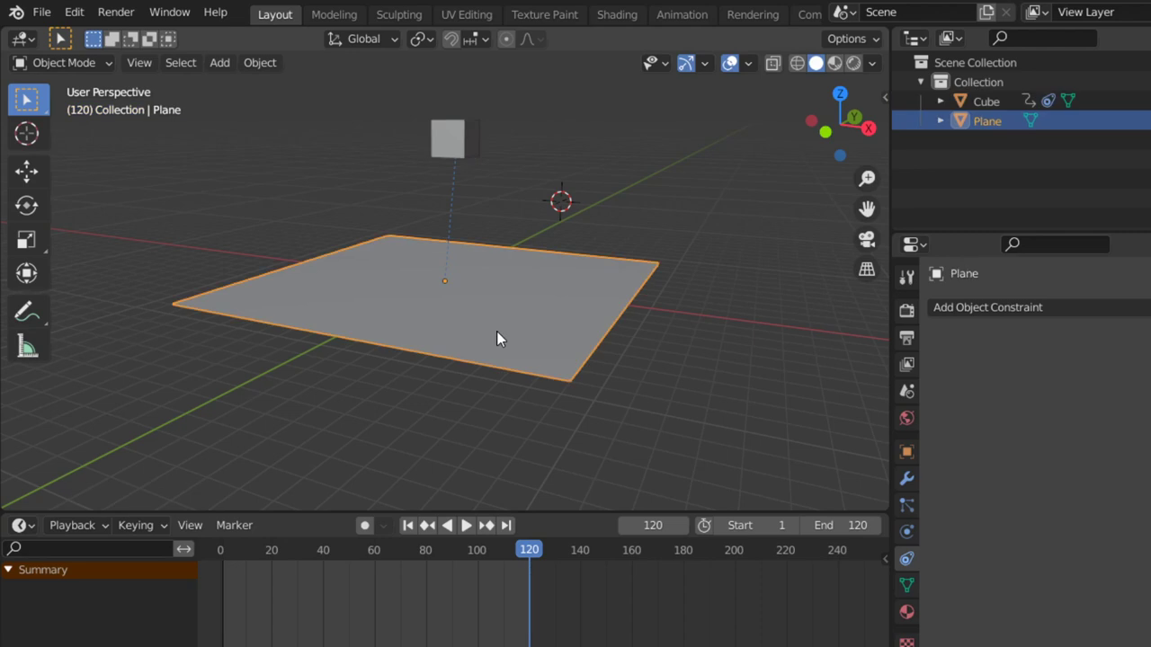
pyautogui.press('g')
pyautogui.press('z')
pyautogui.click(535, 370)
# - Key the plane's location, then raise it along Z and key its location and rotation
pyautogui.press('i')
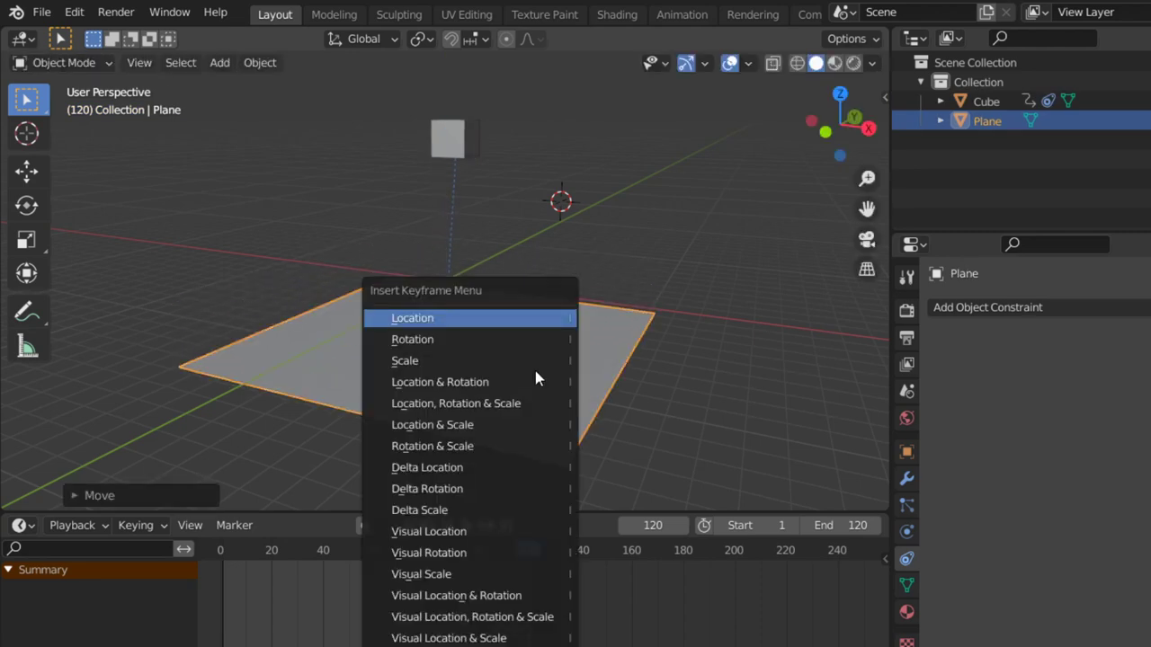
pyautogui.click(476, 339)
pyautogui.moveTo(470, 385); pyautogui.dragTo(576, 441, button='middle')
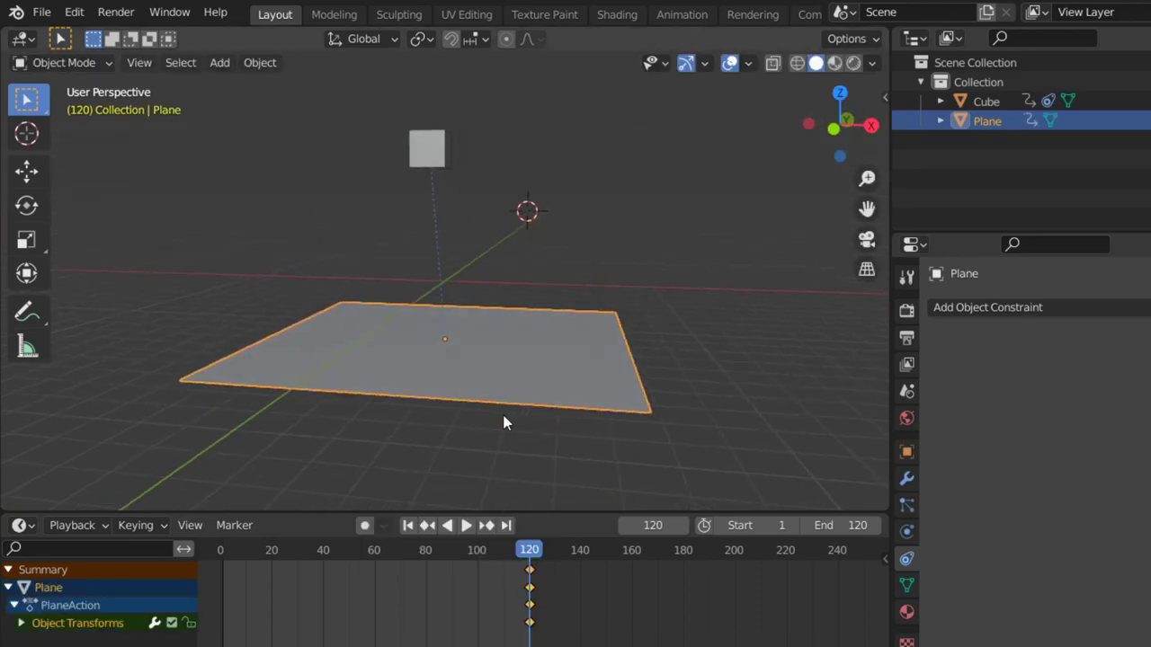
pyautogui.press('g')
pyautogui.press('z')
pyautogui.click(483, 158)
pyautogui.press('i')
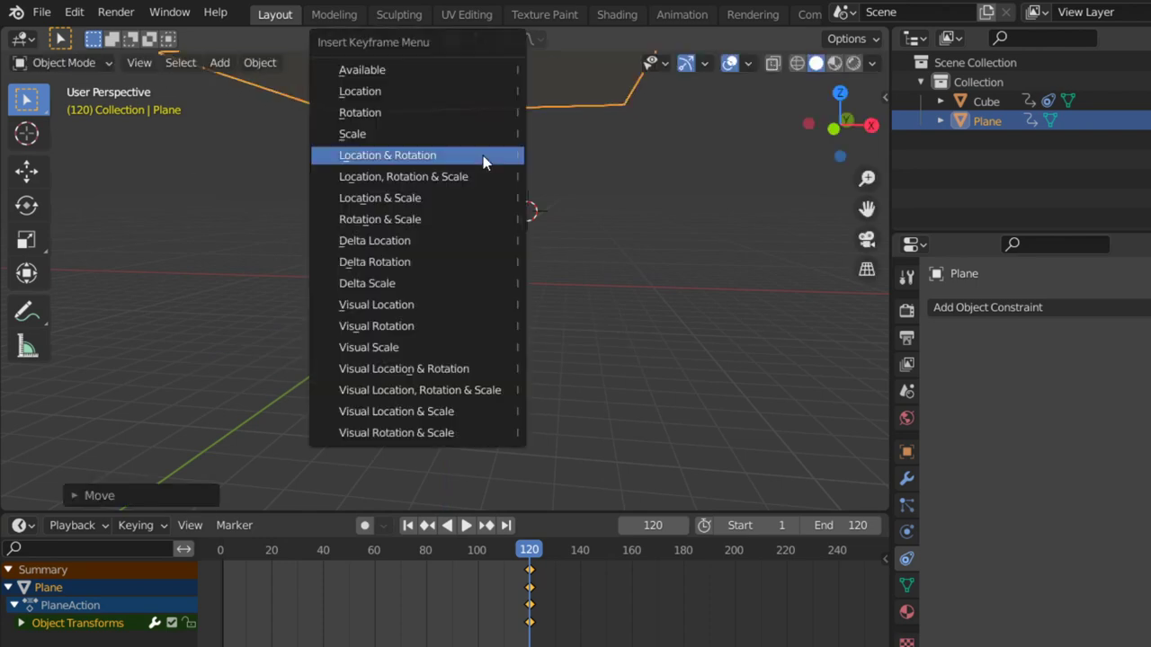
pyautogui.click(483, 155)
# - Play the animation from frame 1 to check the plane's motion
pyautogui.click(467, 526)
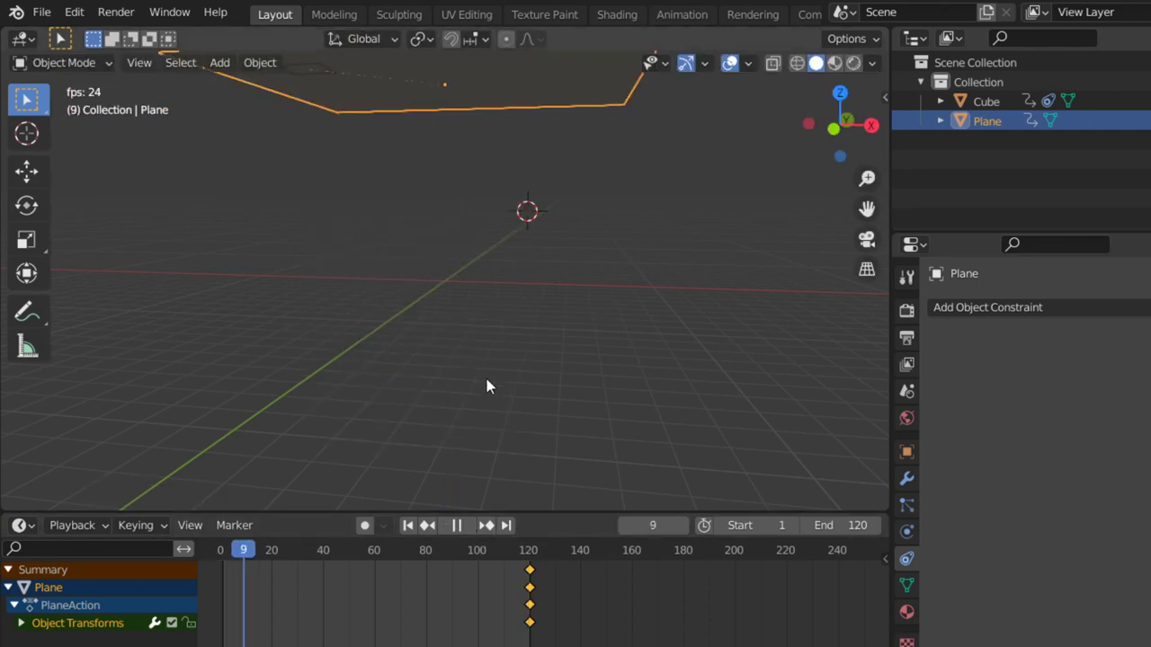
pyautogui.press('Escape')
pyautogui.click(409, 526)
pyautogui.click(465, 525)
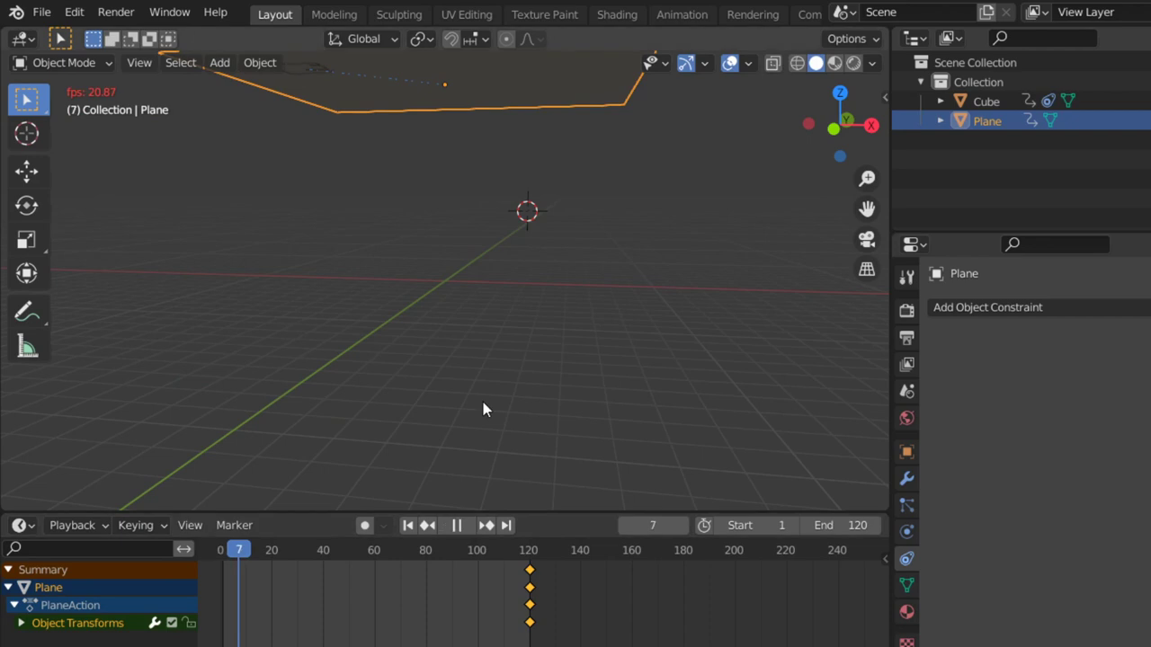
pyautogui.press('Escape')
pyautogui.moveTo(513, 298); pyautogui.dragTo(518, 254, button='middle')
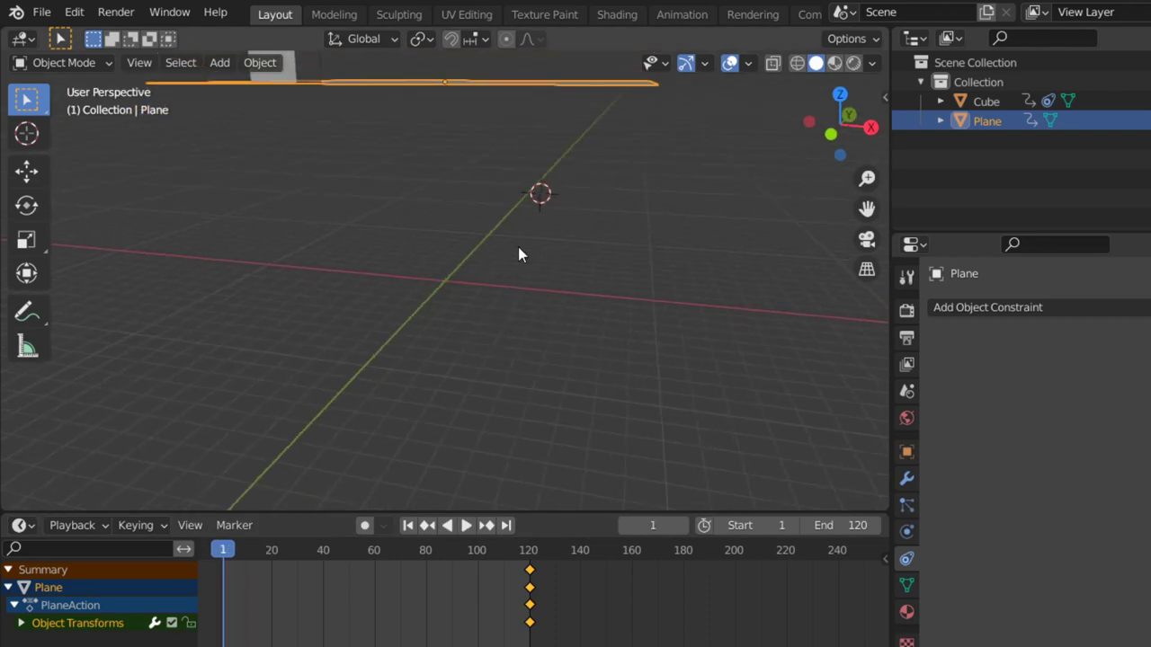
# - Clear the Plane's location and rotation keyframes in the N panel
pyautogui.press('n')
pyautogui.rightClick(737, 160)
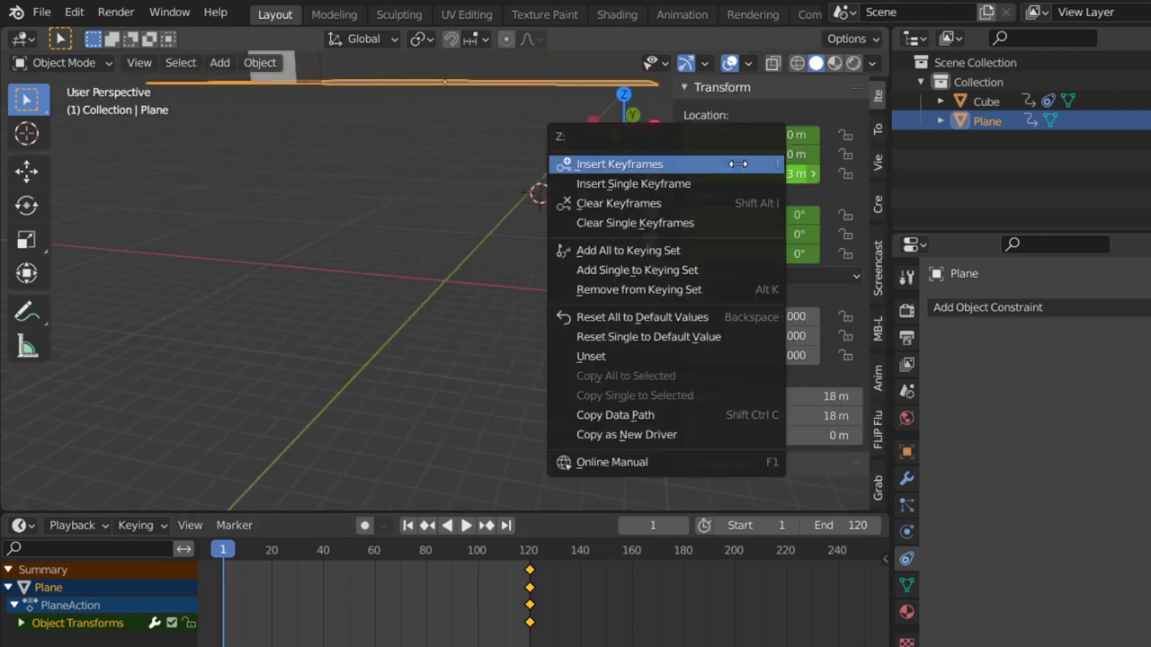
pyautogui.click(729, 200)
pyautogui.rightClick(728, 214)
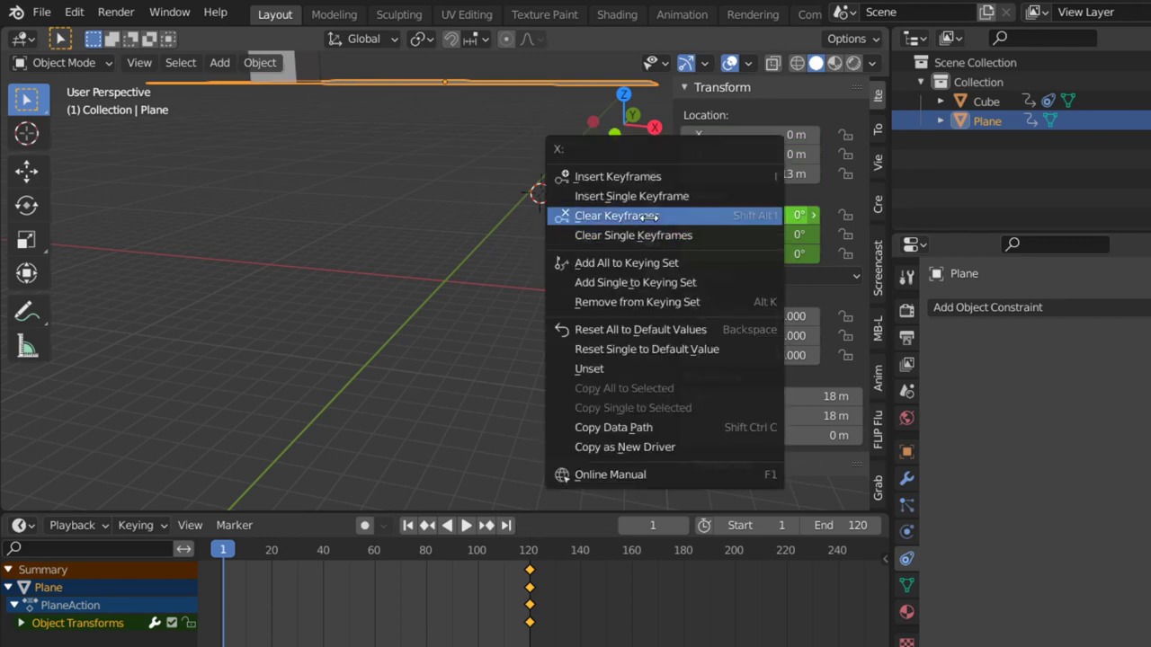
pyautogui.click(724, 214)
pyautogui.press('n')
# - Lower the Plane along Z and key its location and rotation at frame 1
pyautogui.press('g')
pyautogui.press('z')
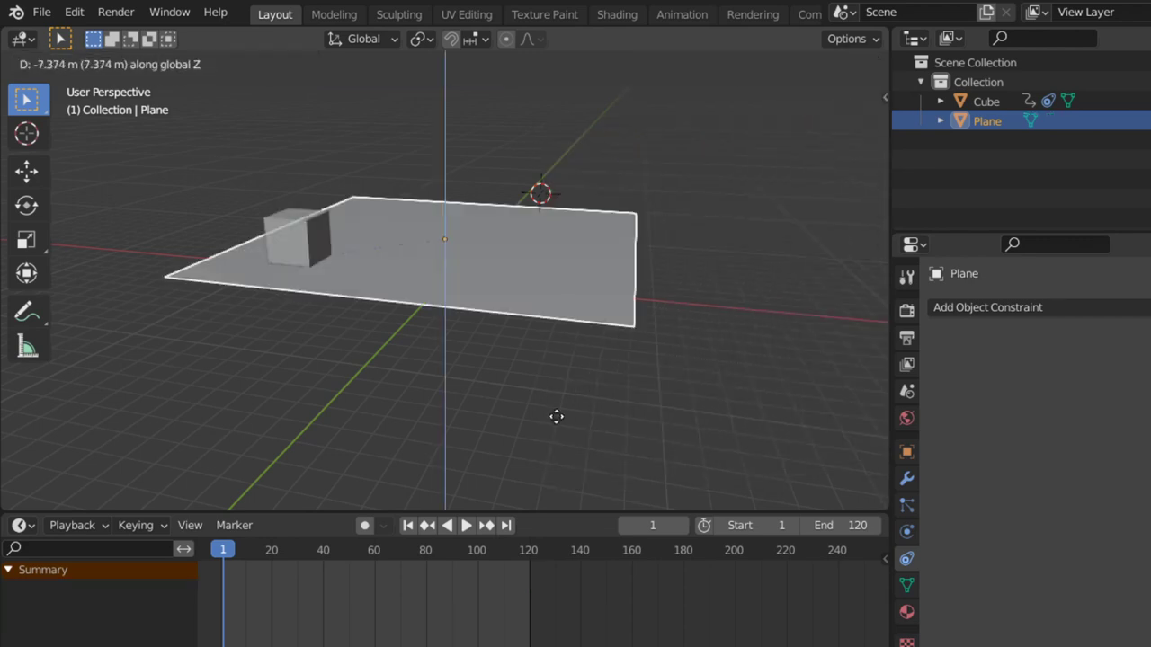
pyautogui.click(569, 486)
pyautogui.press('g')
pyautogui.press('z')
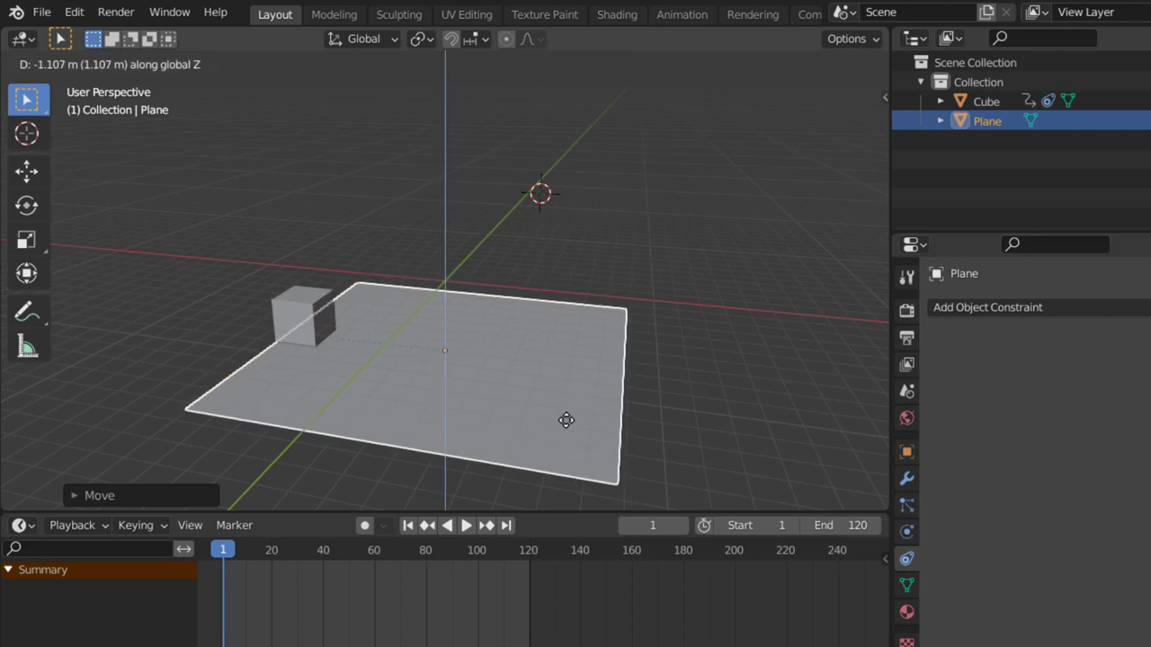
pyautogui.click(567, 465)
pyautogui.press('i')
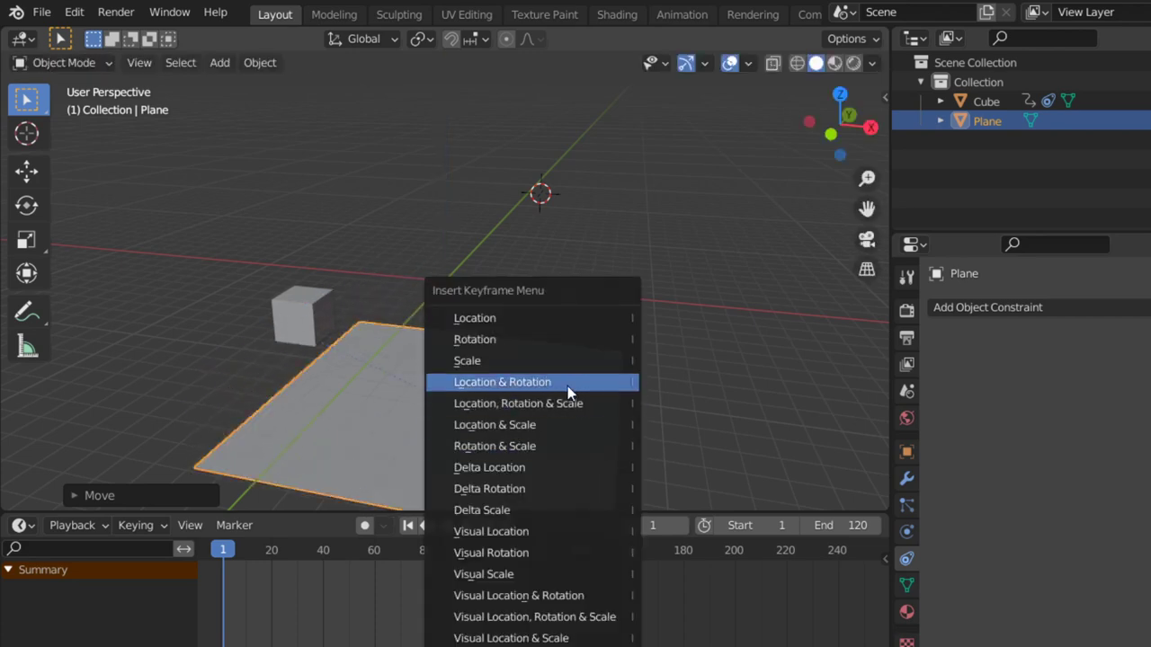
pyautogui.click(567, 386)
pyautogui.moveTo(524, 391); pyautogui.dragTo(508, 423, button='middle')
# - At frame 120 raise the Plane along Z, key it, and play the animation
pyautogui.click(506, 527)
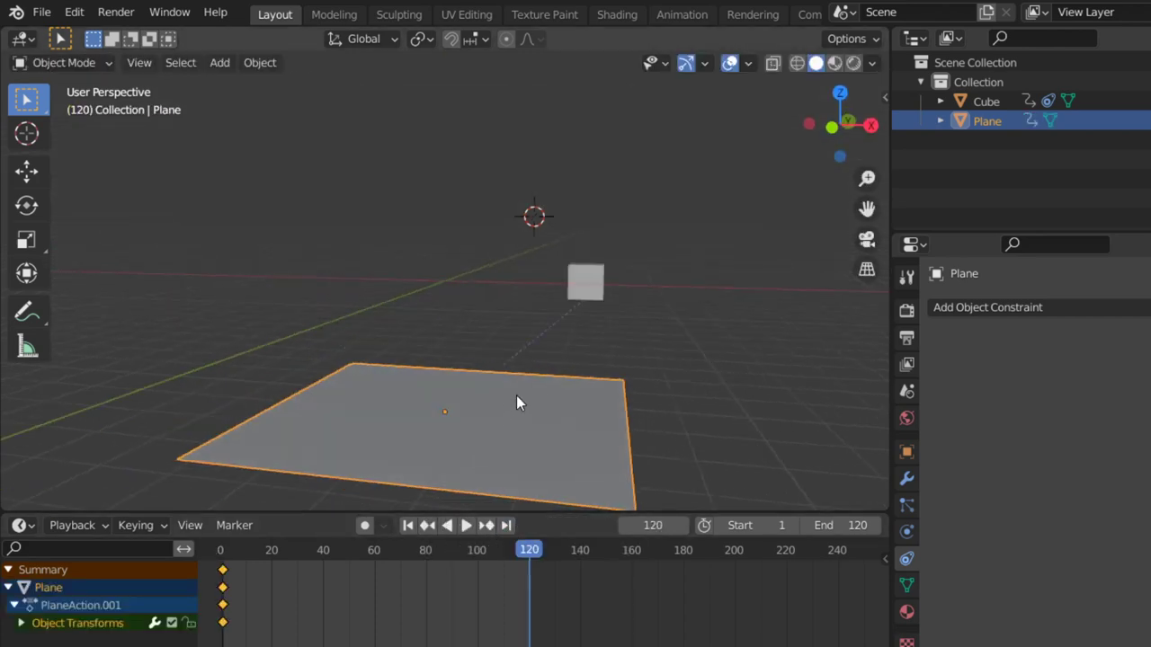
pyautogui.press('g')
pyautogui.press('z')
pyautogui.click(510, 90)
pyautogui.press('i')
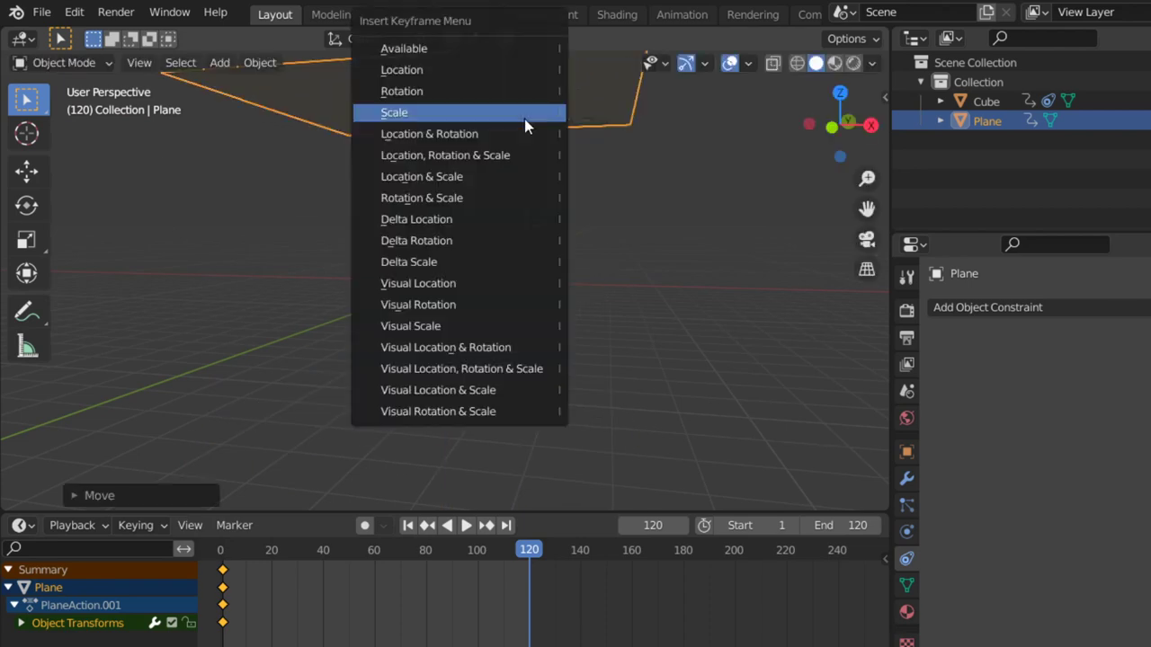
pyautogui.click(525, 121)
pyautogui.moveTo(564, 229)
pyautogui.mouseDown(button='middle')
pyautogui.moveTo(524, 387)
pyautogui.moveTo(566, 241)
pyautogui.mouseUp(button='middle')
pyautogui.press('space')
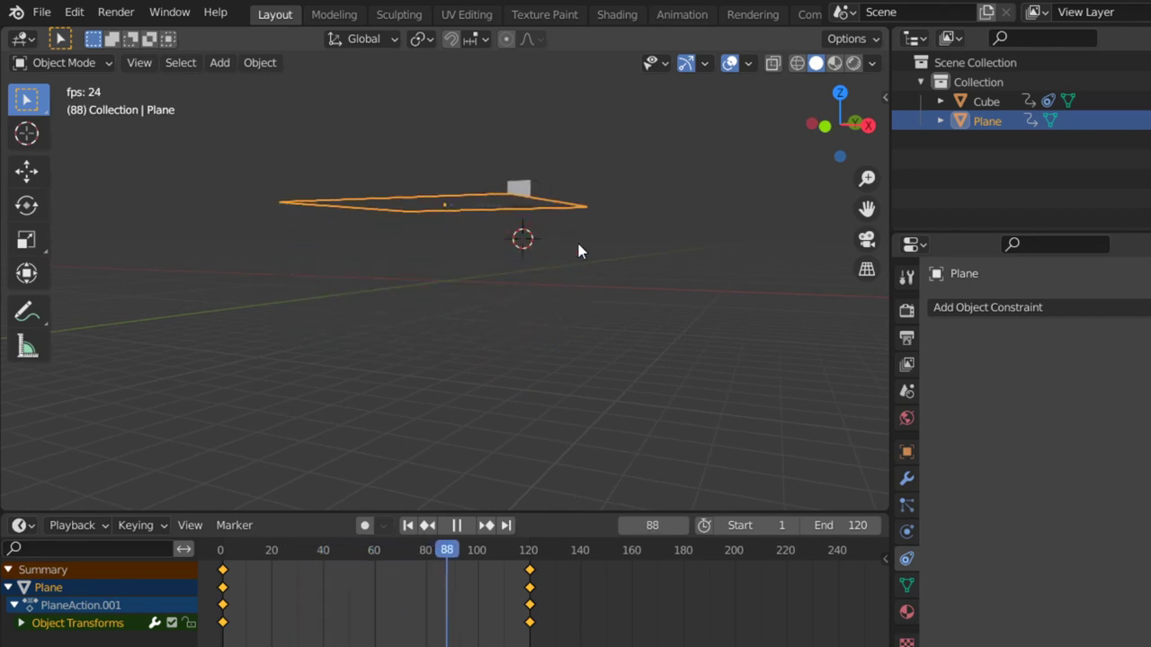
pyautogui.moveTo(578, 249)
pyautogui.mouseDown(button='middle')
pyautogui.moveTo(575, 283)
pyautogui.moveTo(554, 277)
pyautogui.moveTo(550, 355)
pyautogui.moveTo(519, 285)
pyautogui.moveTo(527, 327)
pyautogui.moveTo(543, 290)
pyautogui.moveTo(576, 286)
pyautogui.mouseUp(button='middle')
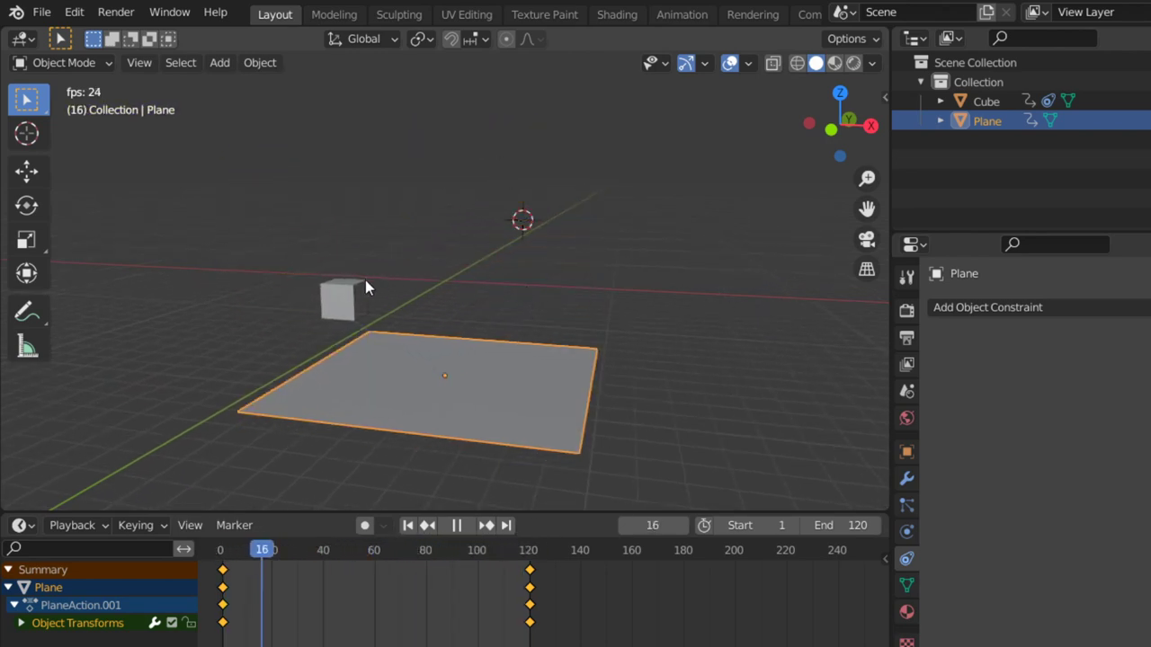
# - Stop playback, select the Cube, and shift it across the raised Plane
pyautogui.press('Escape')
pyautogui.moveTo(365, 280)
pyautogui.mouseDown(button='middle')
pyautogui.moveTo(507, 279)
pyautogui.moveTo(522, 200)
pyautogui.moveTo(599, 106)
pyautogui.mouseUp(button='middle')
pyautogui.click(597, 105)
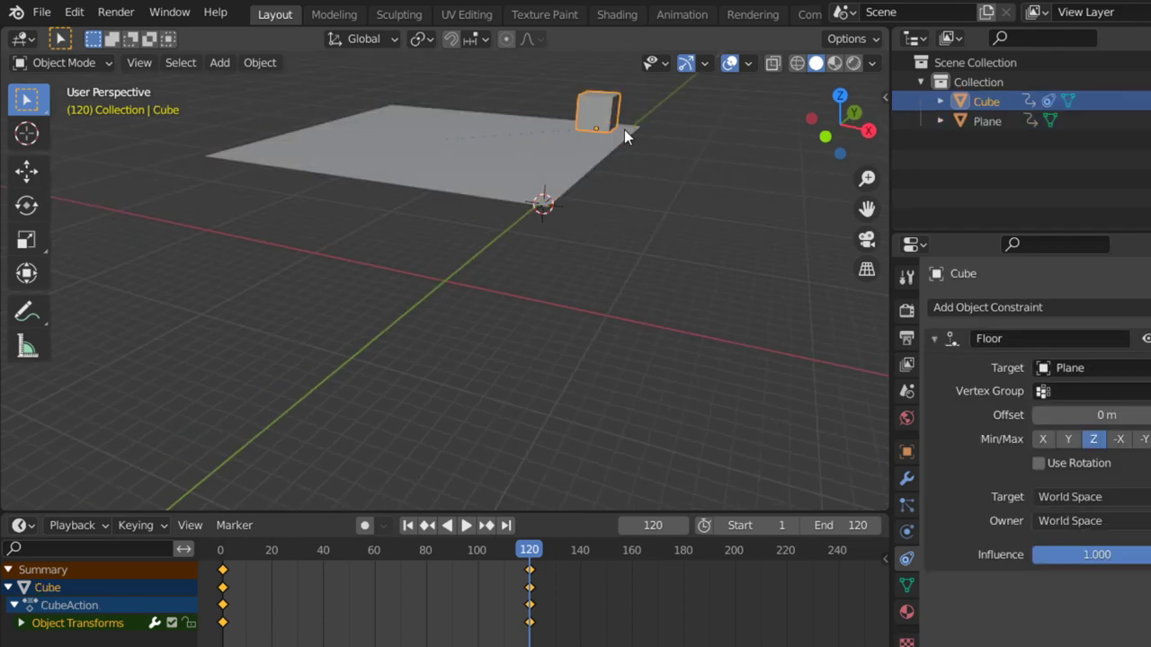
pyautogui.press('g')
pyautogui.click(491, 167)
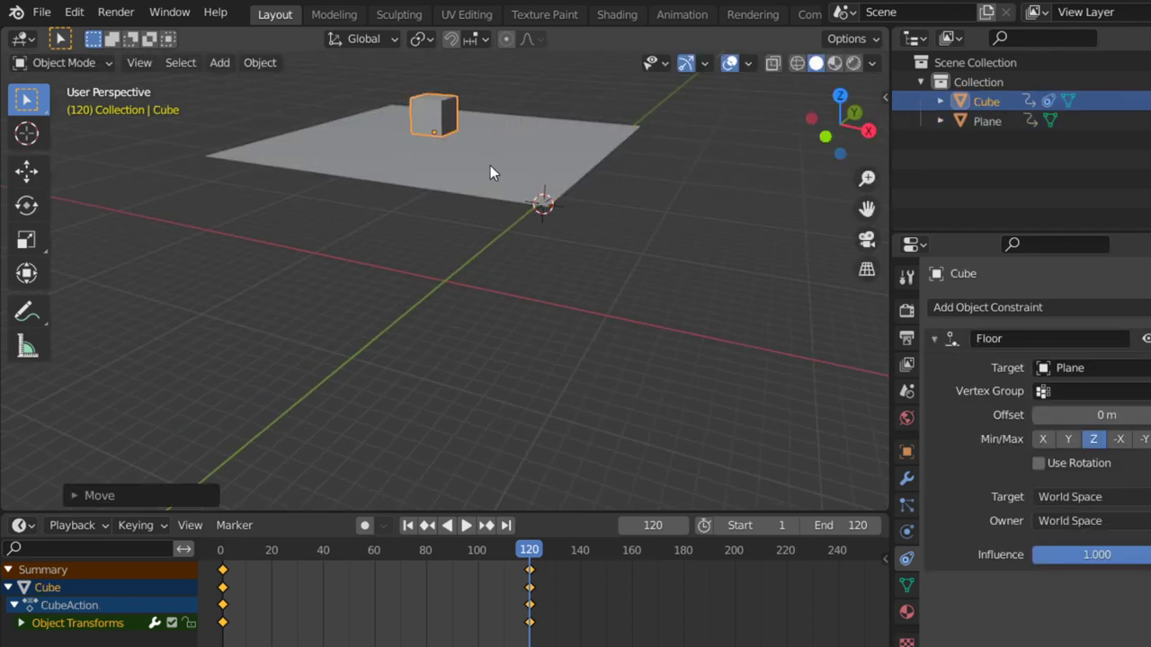
pyautogui.press('g')
pyautogui.click(511, 187)
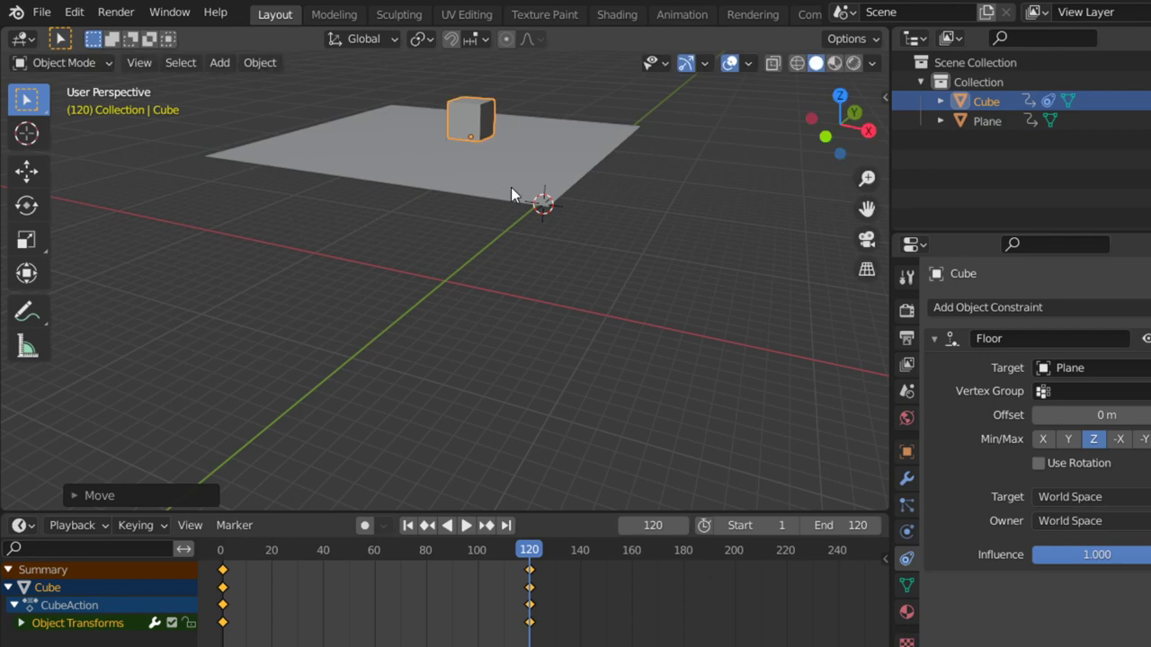
pyautogui.press('g')
pyautogui.press('z')
pyautogui.rightClick(510, 167)
# - Play the animation and orbit around to check the Cube's motion
pyautogui.press('space')
pyautogui.moveTo(508, 200); pyautogui.dragTo(519, 155, button='middle')
pyautogui.click(452, 259)
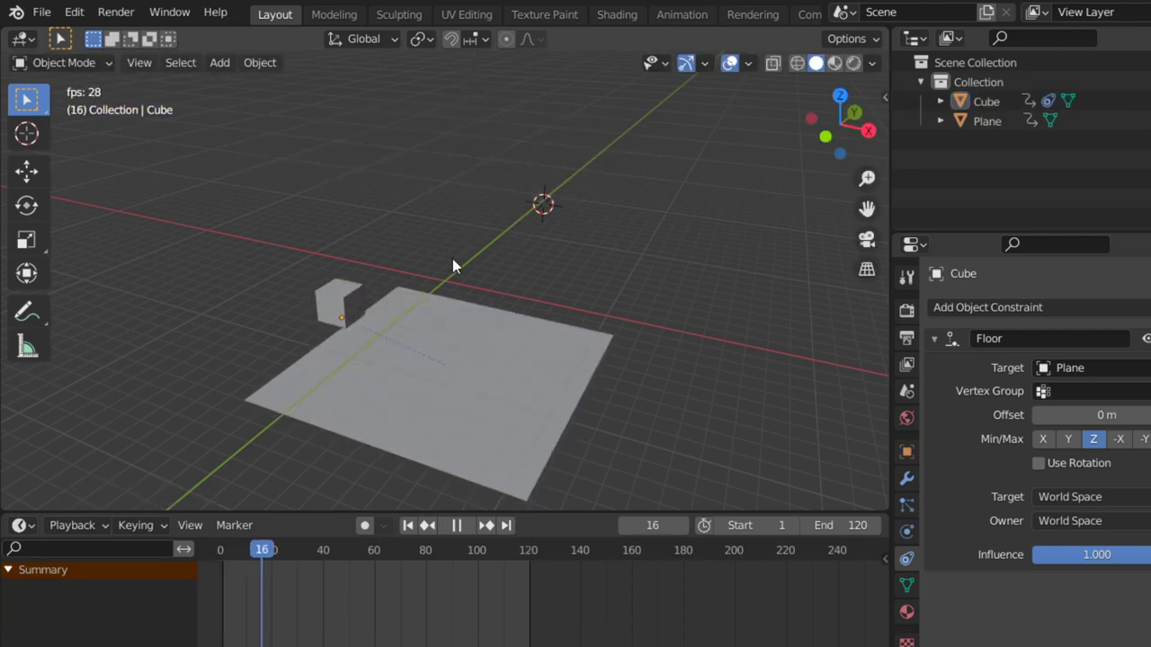
pyautogui.press('Escape')
pyautogui.moveTo(452, 259); pyautogui.dragTo(496, 219, button='middle')
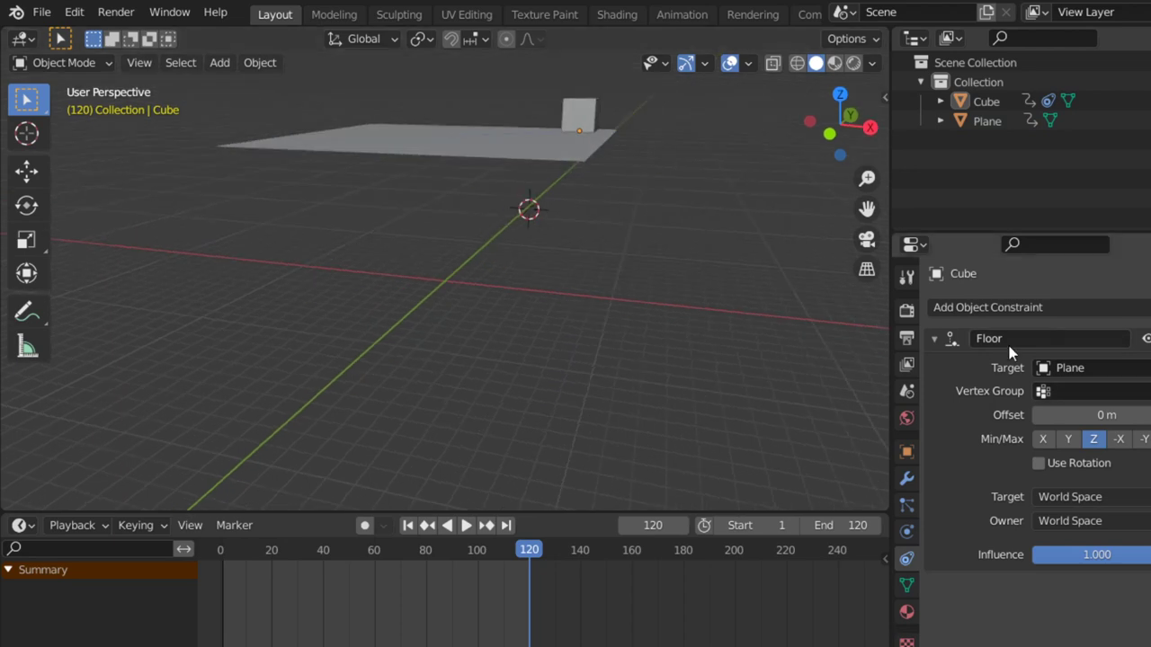
pyautogui.moveTo(642, 182); pyautogui.dragTo(595, 214, button='middle')
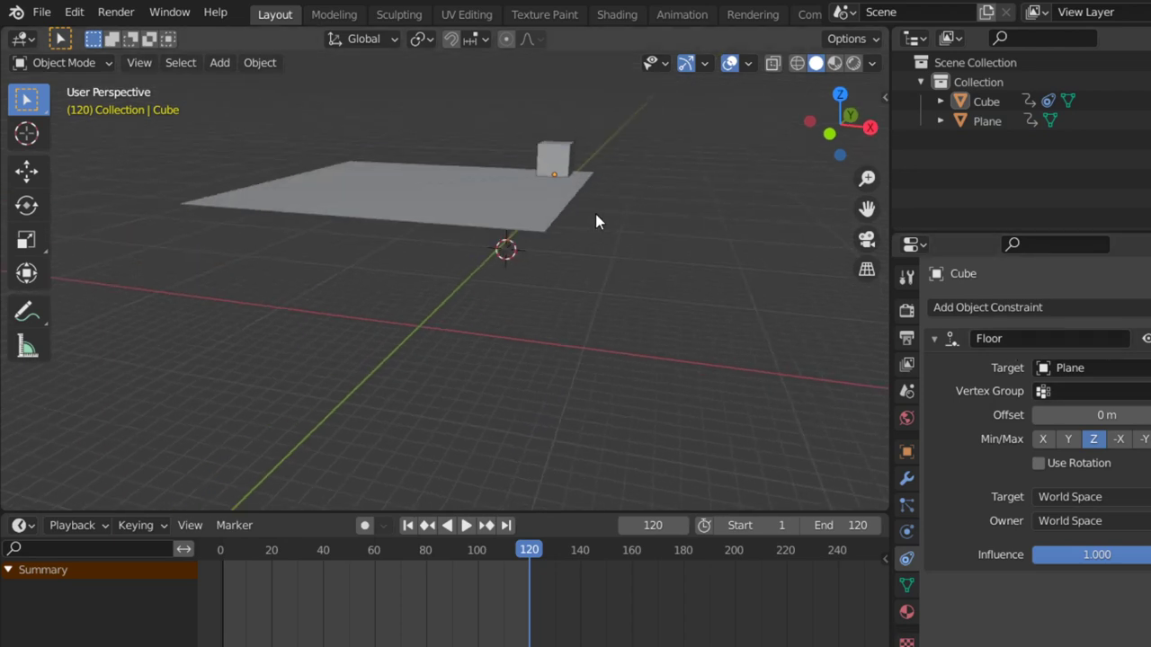
# - Select the Cube and place it on top of the Plane without keying it
pyautogui.click(560, 177)
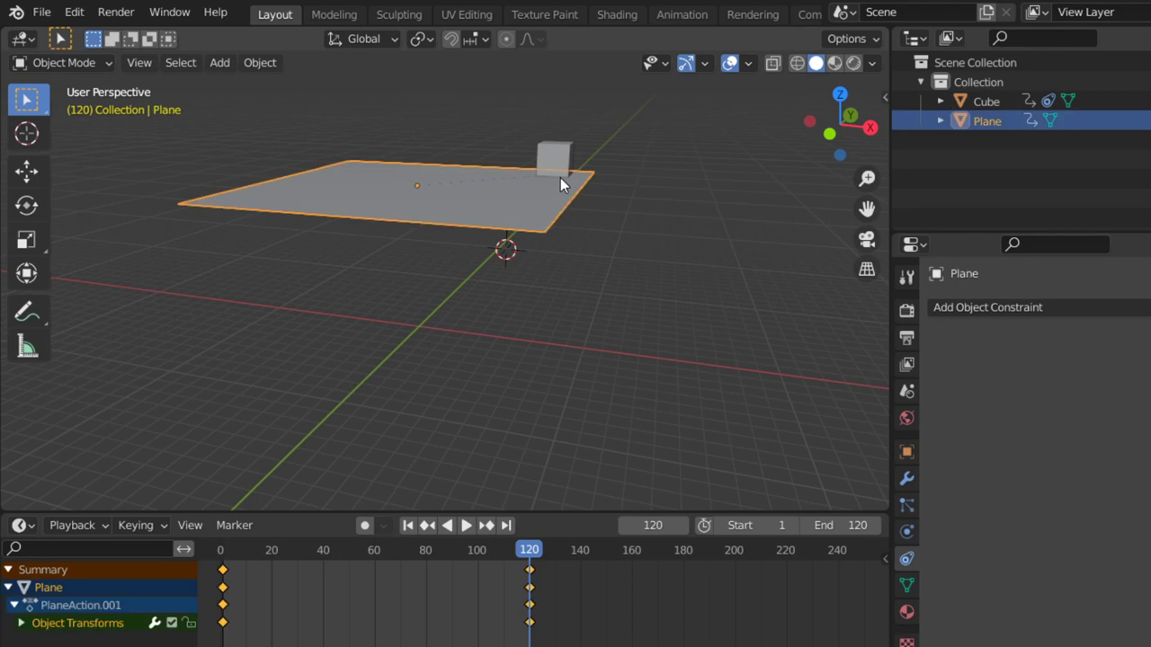
pyautogui.click(560, 177)
pyautogui.press('g')
pyautogui.click(455, 232)
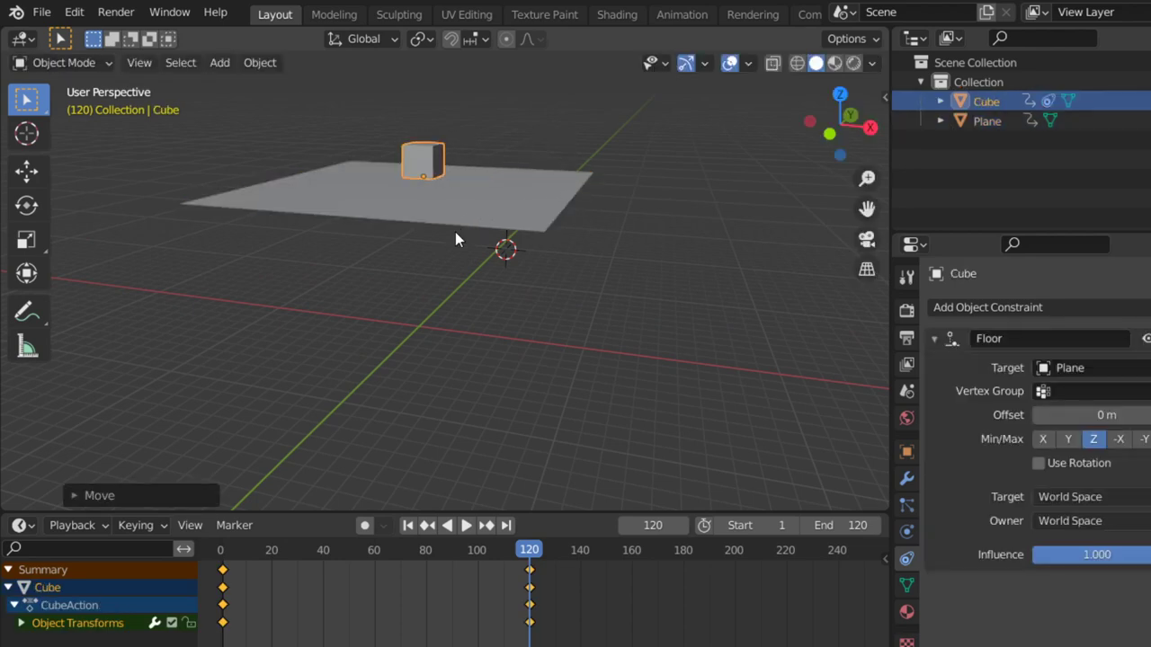
pyautogui.press('i')
pyautogui.click(455, 233)
# - Clear the Cube's location keyframes in the N panel and play the animation
pyautogui.press('n')
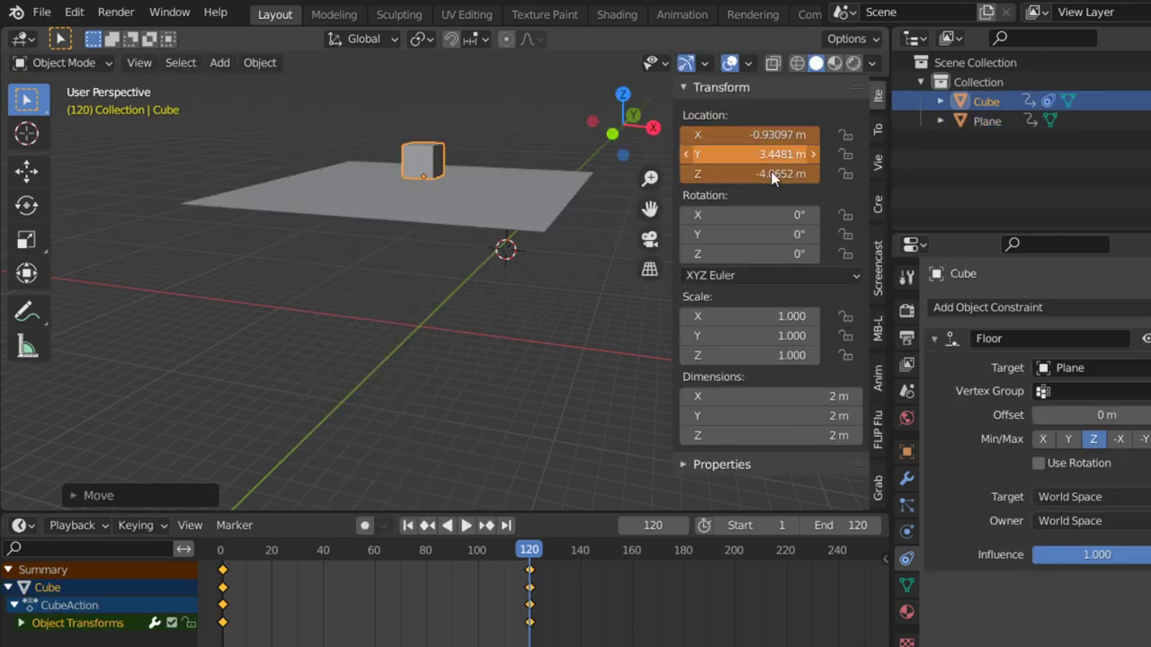
pyautogui.rightClick(755, 167)
pyautogui.click(622, 202)
pyautogui.press('n')
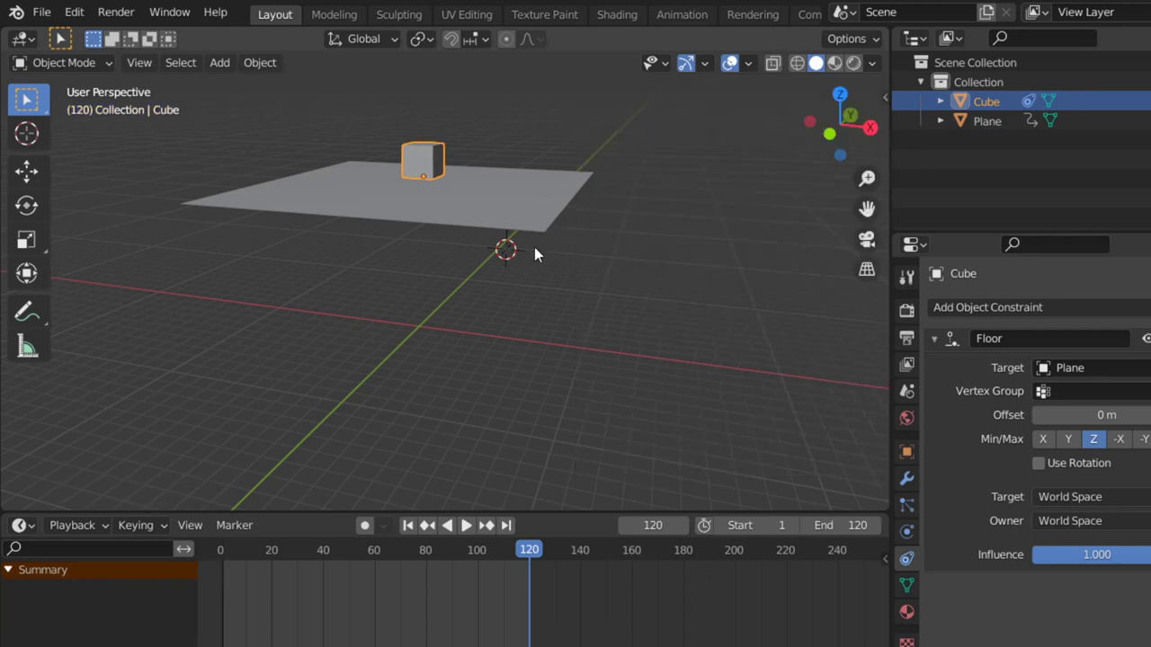
pyautogui.click(457, 525)
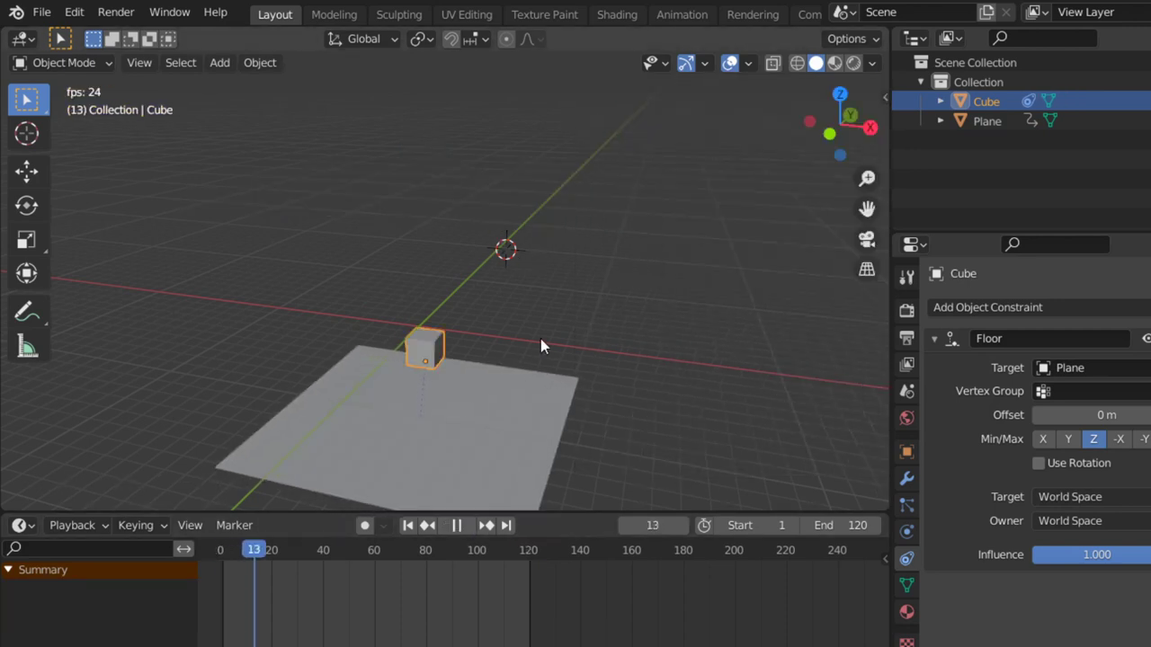
pyautogui.moveTo(540, 338)
pyautogui.mouseDown(button='middle')
pyautogui.moveTo(573, 285)
pyautogui.moveTo(545, 343)
pyautogui.moveTo(481, 347)
pyautogui.moveTo(468, 240)
pyautogui.moveTo(488, 288)
pyautogui.mouseUp(button='middle')
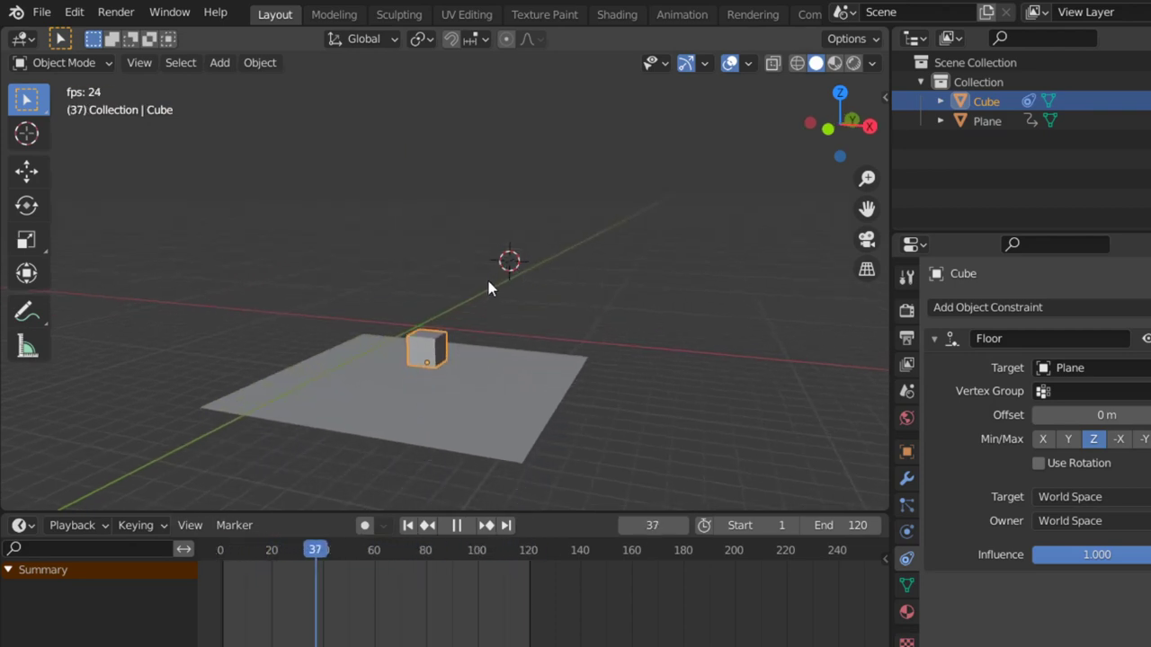
pyautogui.press('Escape')
# - Delete the Plane and Cube and switch to the top orthographic view
pyautogui.press('a')
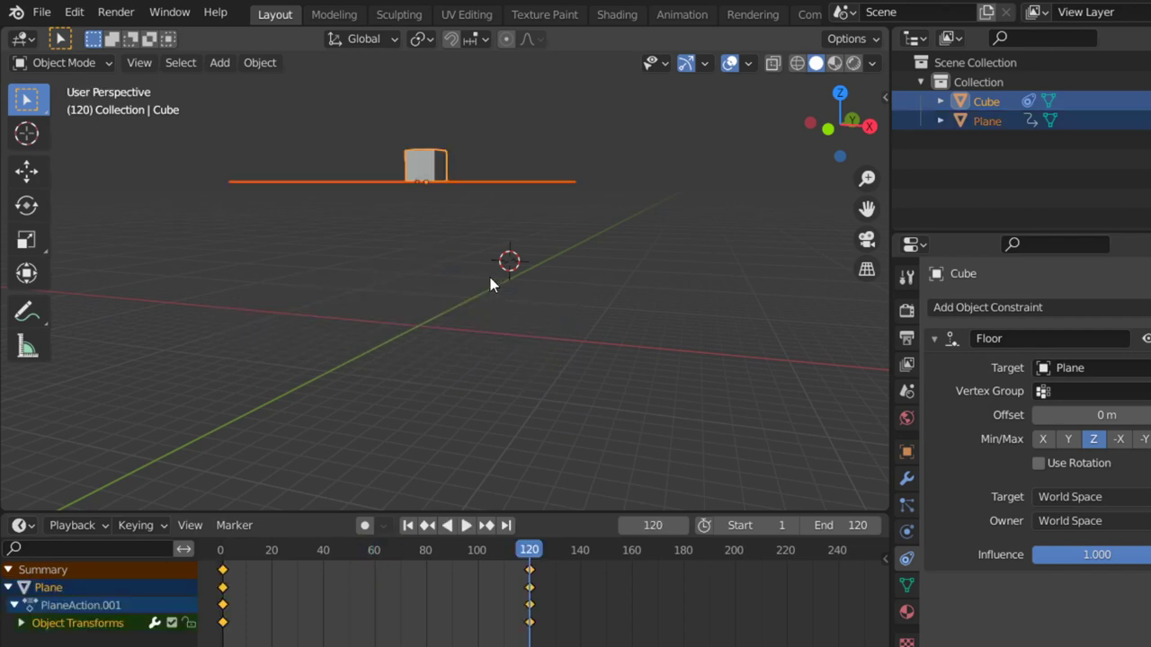
pyautogui.press('Delete')
pyautogui.press('KP_7')
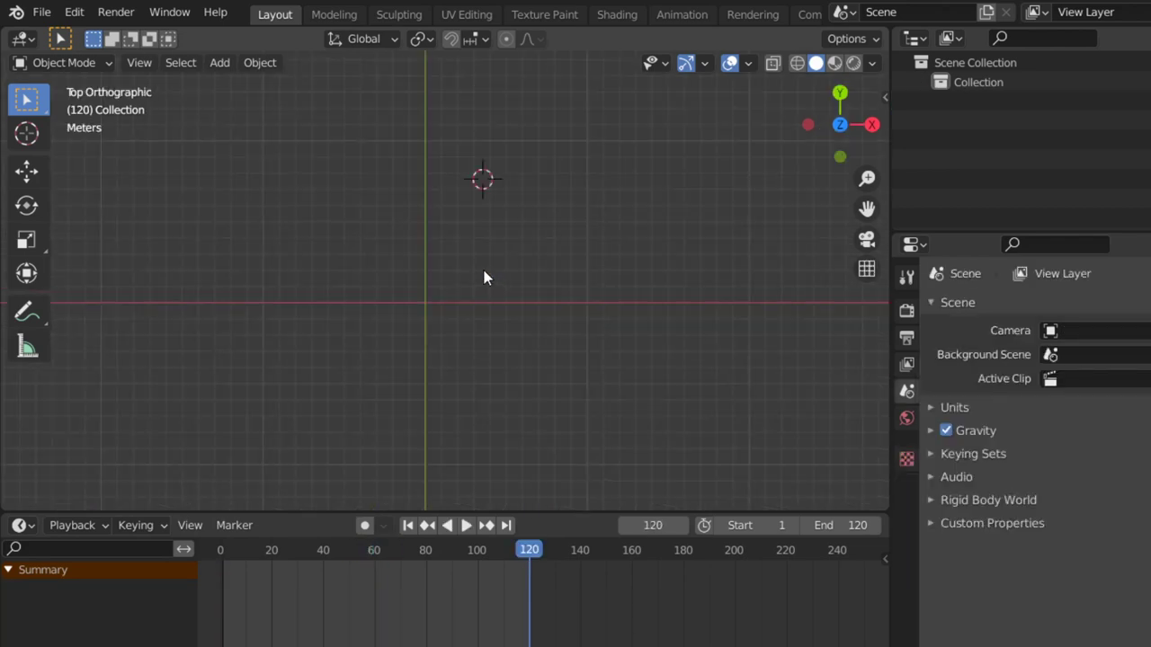
pyautogui.hotkey('shift', 'a')
pyautogui.press('Escape')
# - Add a cube below-right of the origin, set Pivot Point to 3D Cursor, and go to frame 1
pyautogui.hotkey('shift', 'a')
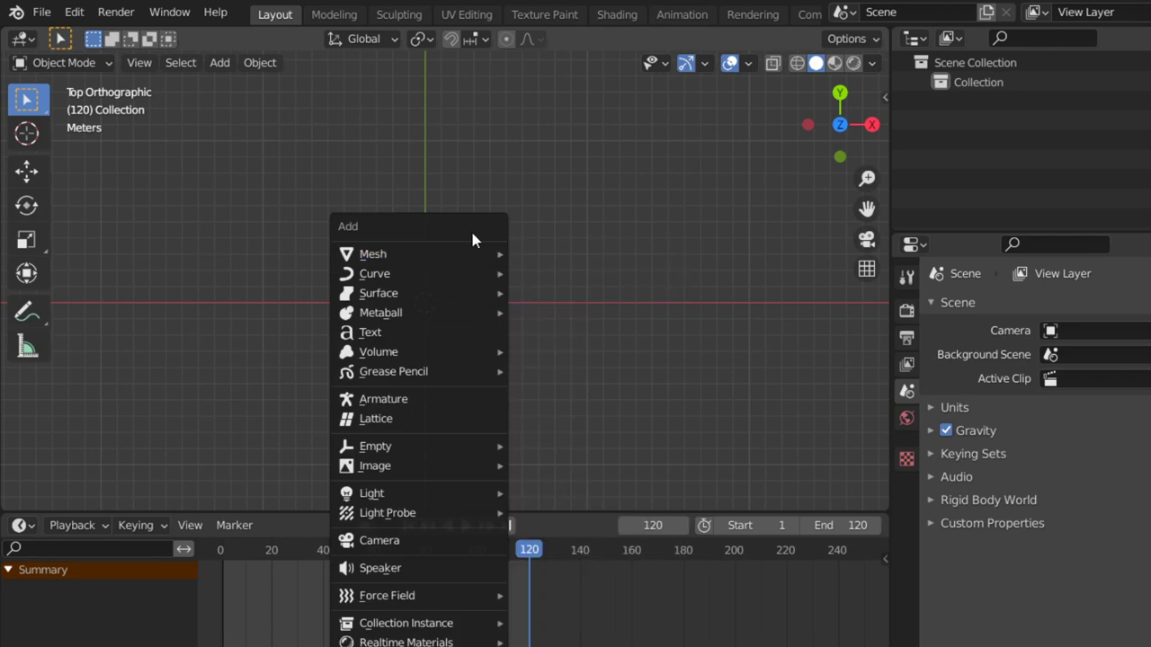
pyautogui.click(548, 271)
pyautogui.press('g')
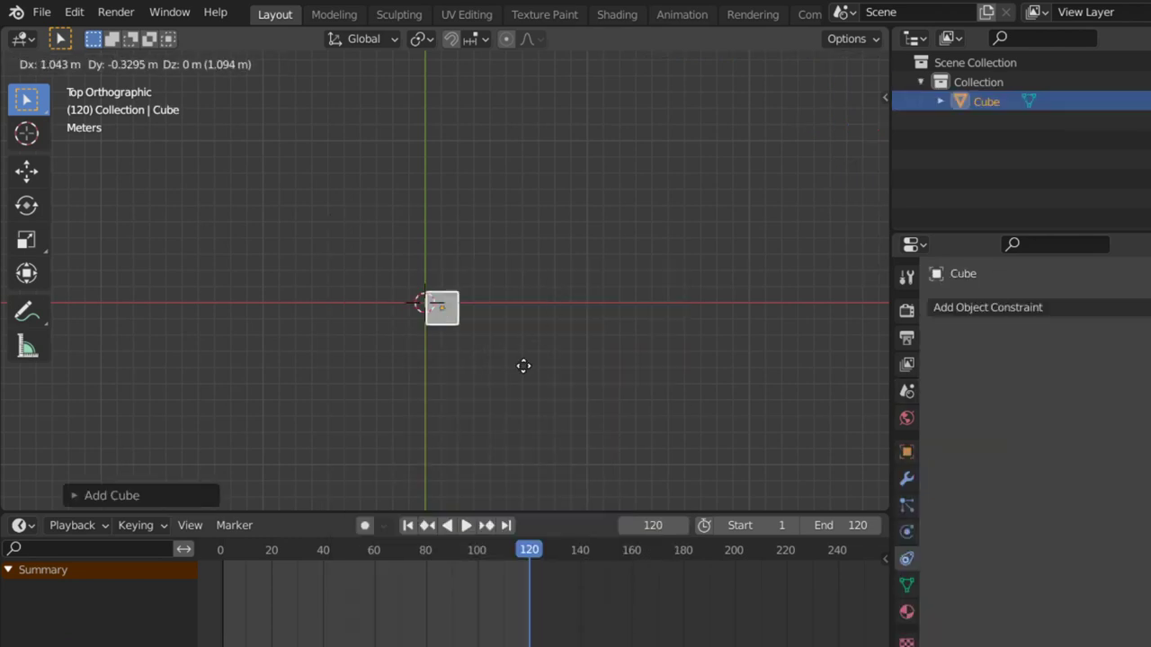
pyautogui.click(513, 349)
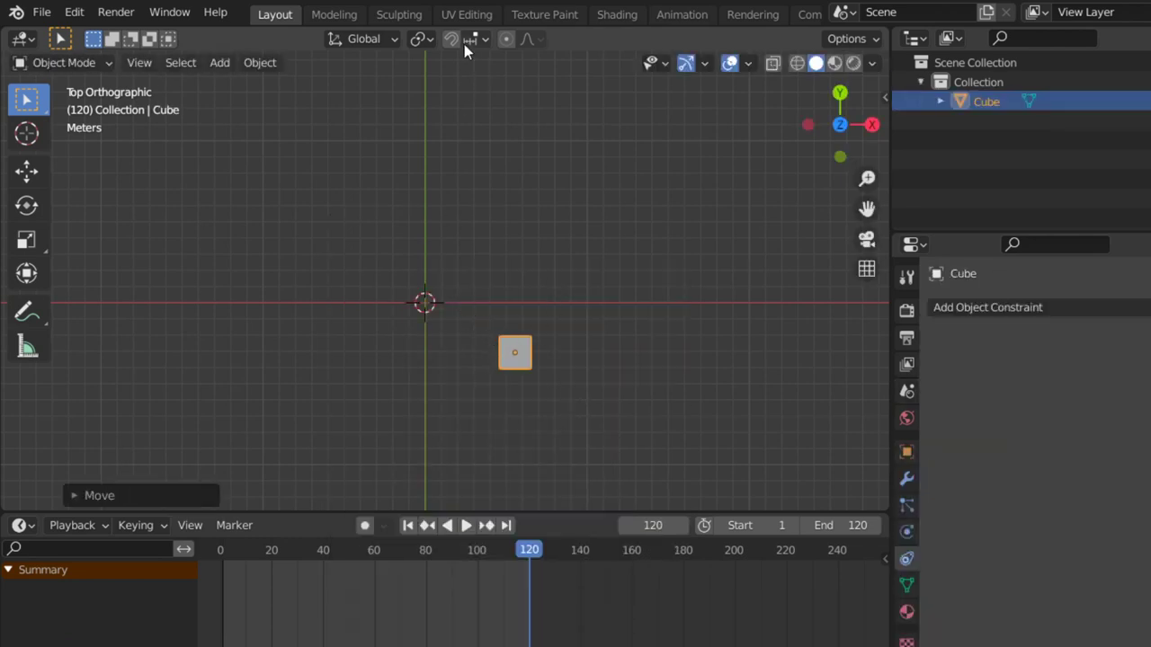
pyautogui.click(427, 39)
pyautogui.click(445, 82)
pyautogui.click(415, 532)
# - Keyframe the cube's starting transform at frame 1 and move to frame 120
pyautogui.press('i')
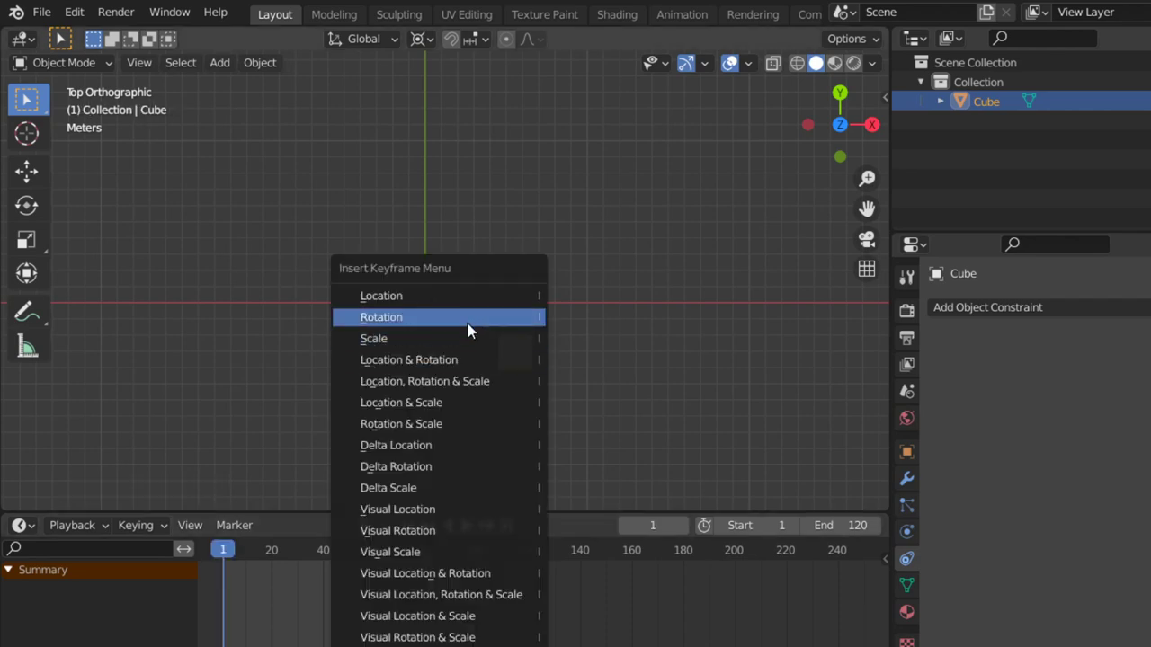
pyautogui.click(472, 360)
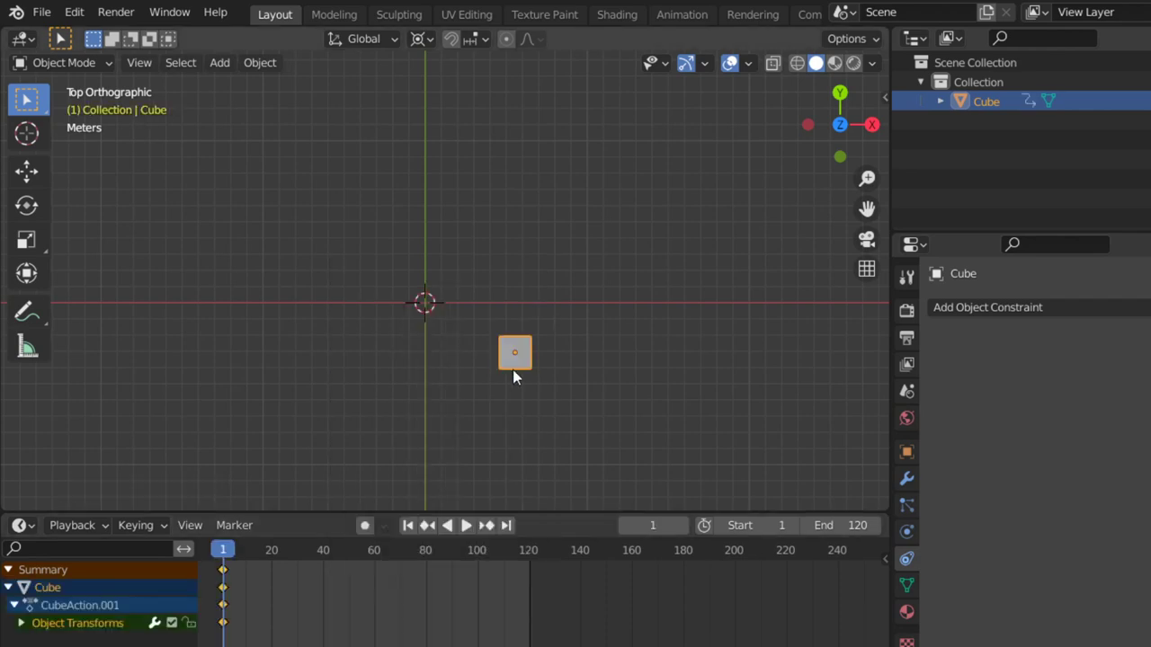
pyautogui.click(506, 525)
# - Swing the cube left around the 3D cursor, key Location & Rotation at 120, and pick Annotate
pyautogui.press('r')
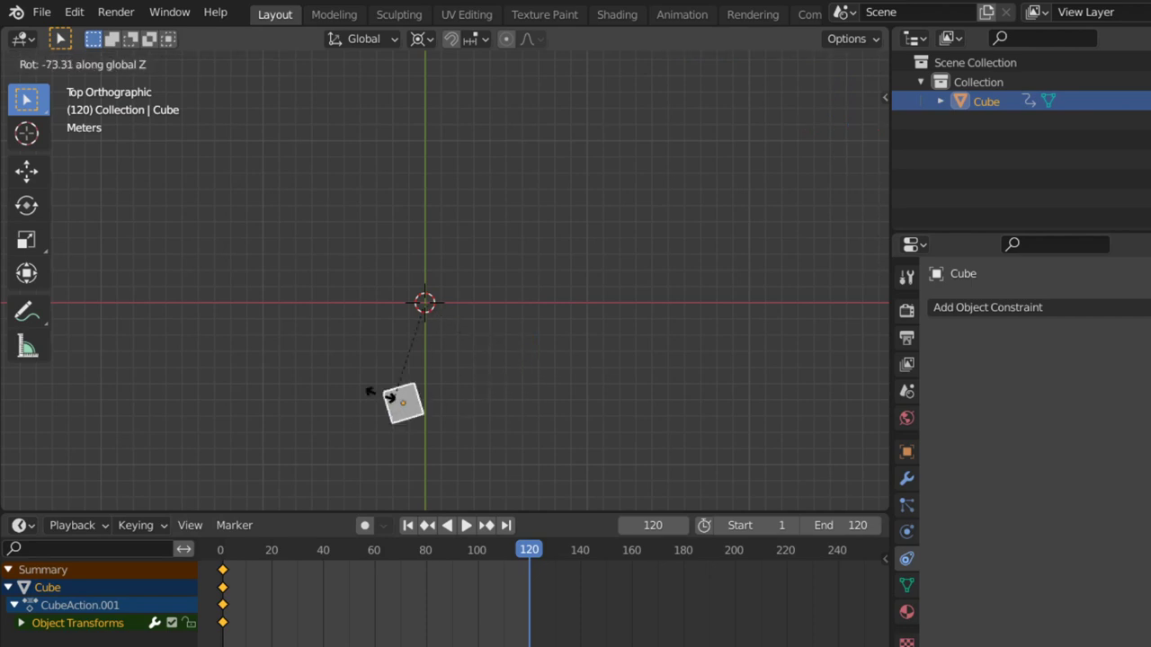
pyautogui.click(239, 272)
pyautogui.press('i')
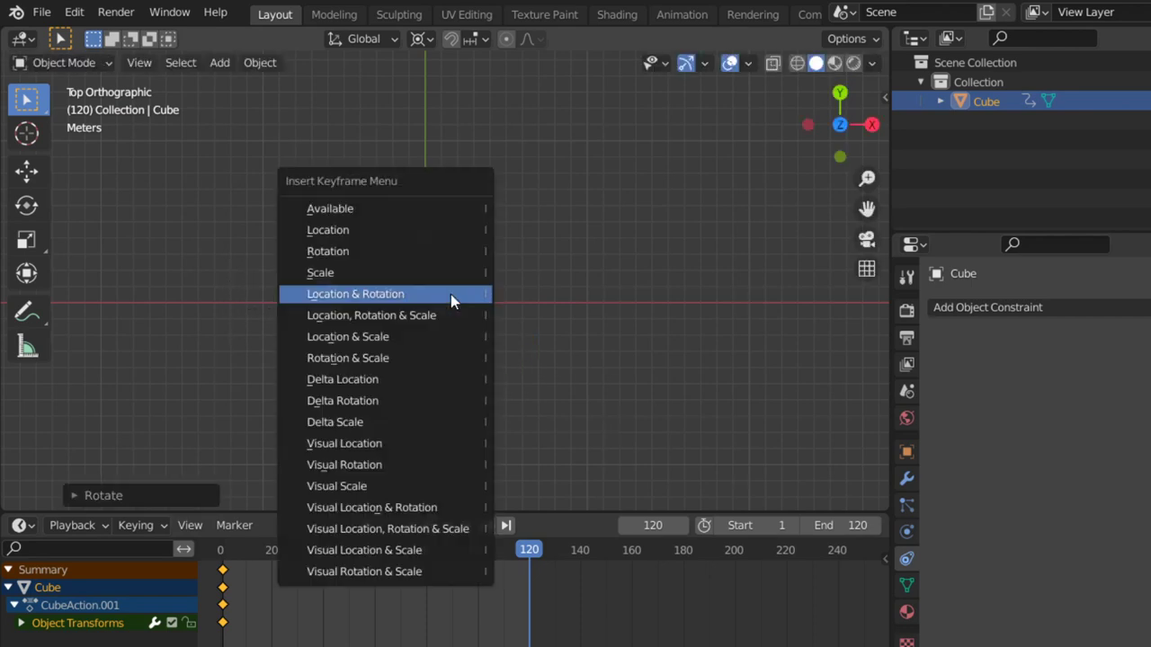
pyautogui.click(451, 294)
pyautogui.click(37, 310)
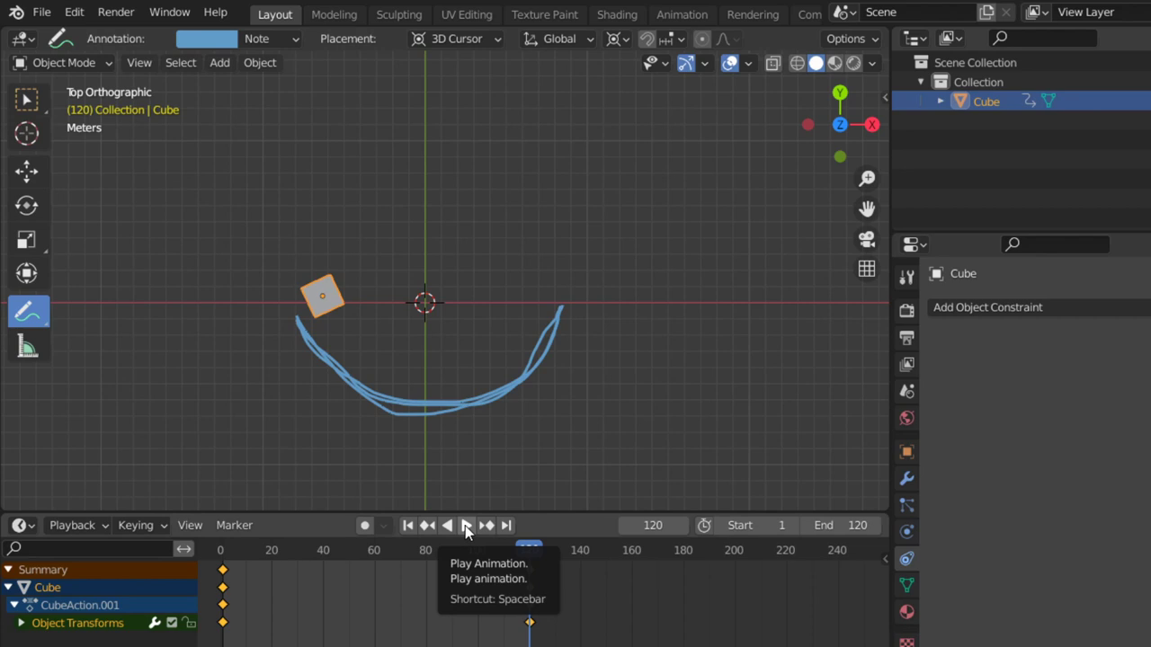
# - Play the animation once, then switch from Annotate back to the Tweak select tool
pyautogui.click(465, 525)
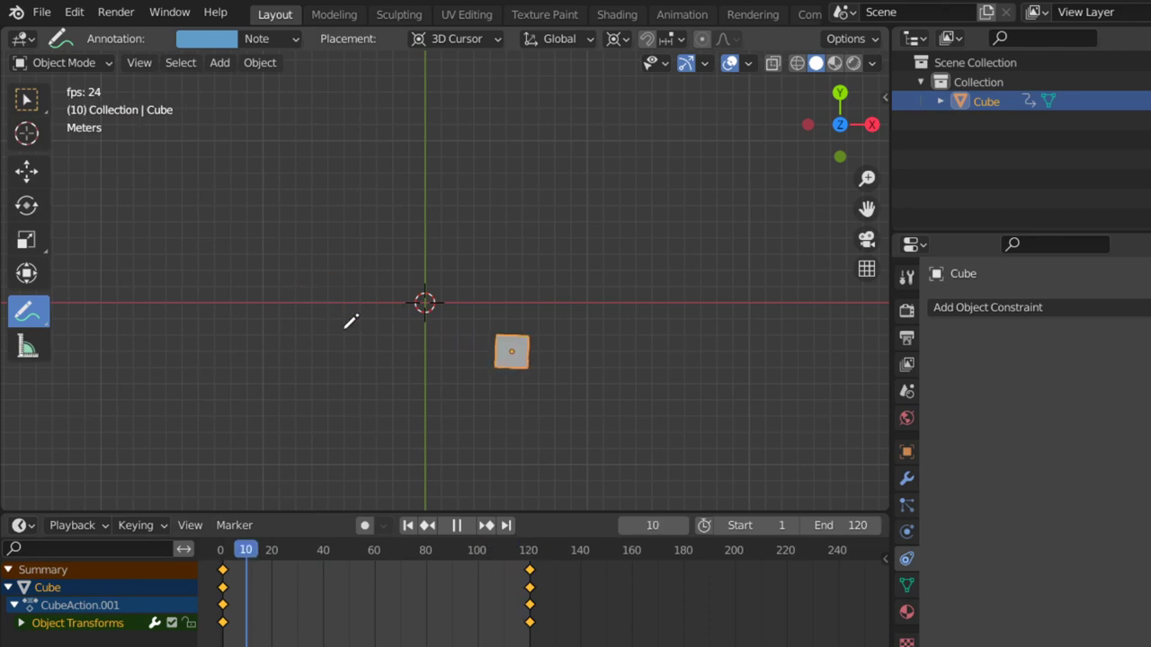
pyautogui.press('Escape')
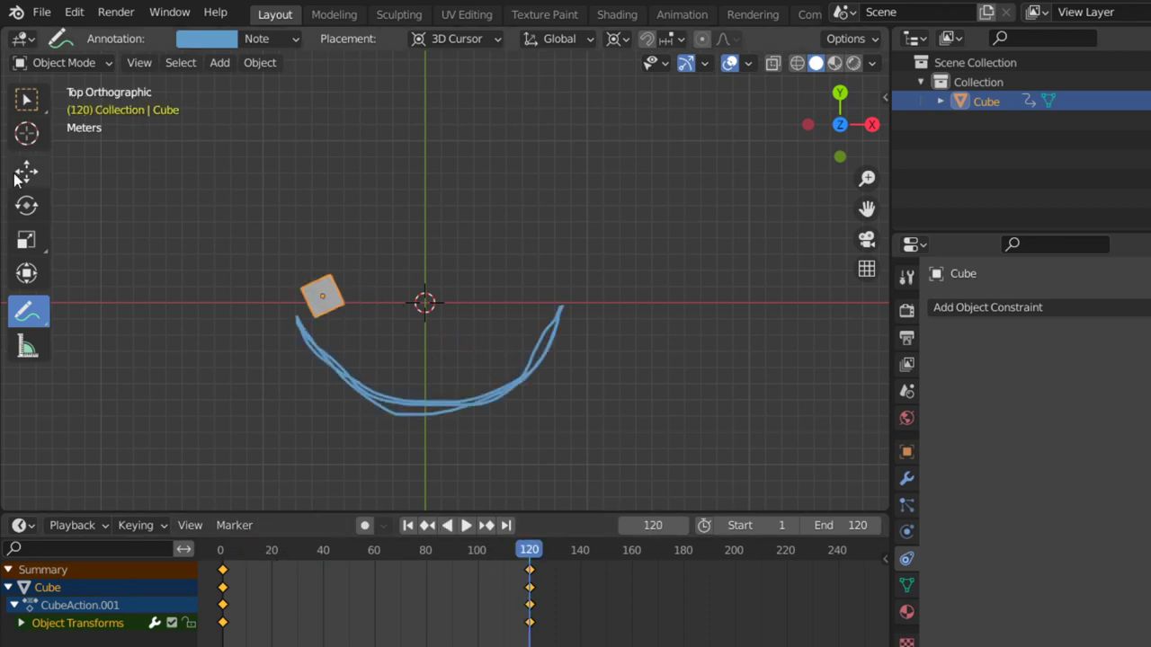
pyautogui.moveTo(31, 102); pyautogui.dragTo(81, 106)
# - Scrub toward the last frame, replay the animation, and open the Add Object Constraint list
pyautogui.click(526, 550)
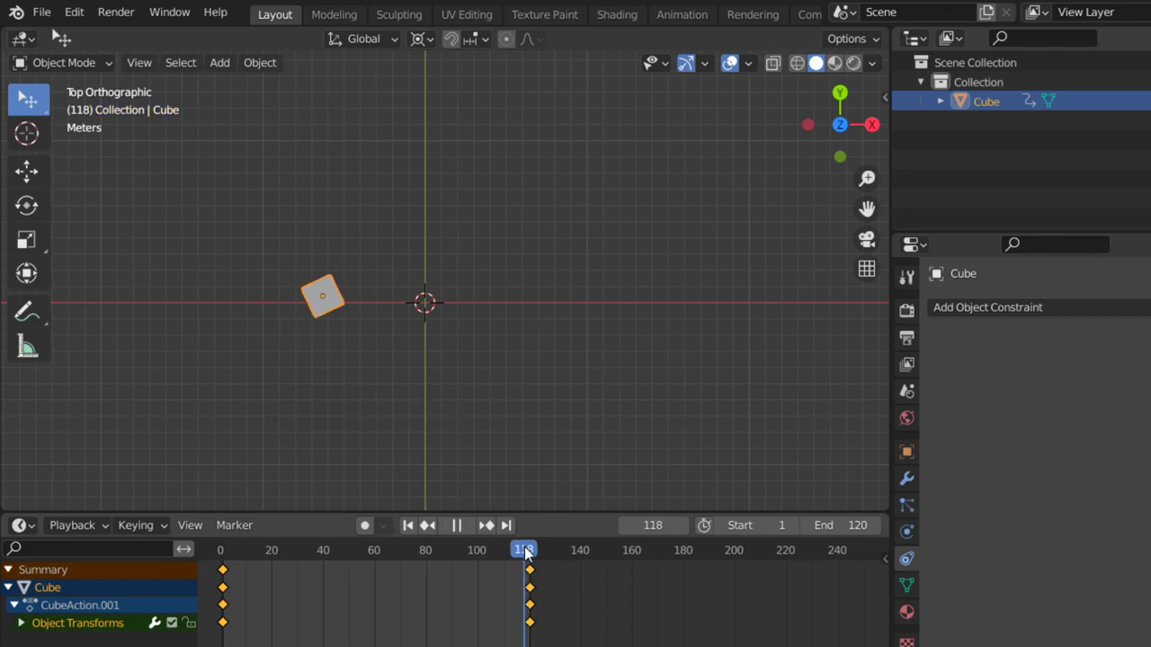
pyautogui.moveTo(521, 555); pyautogui.dragTo(531, 559)
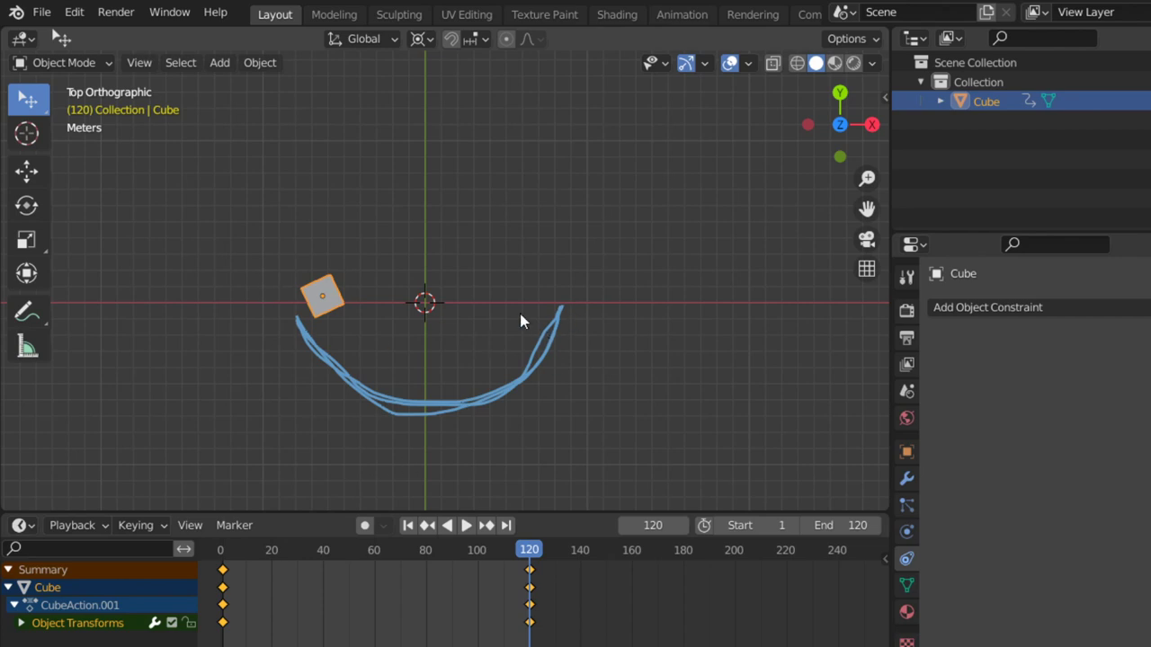
pyautogui.click(471, 524)
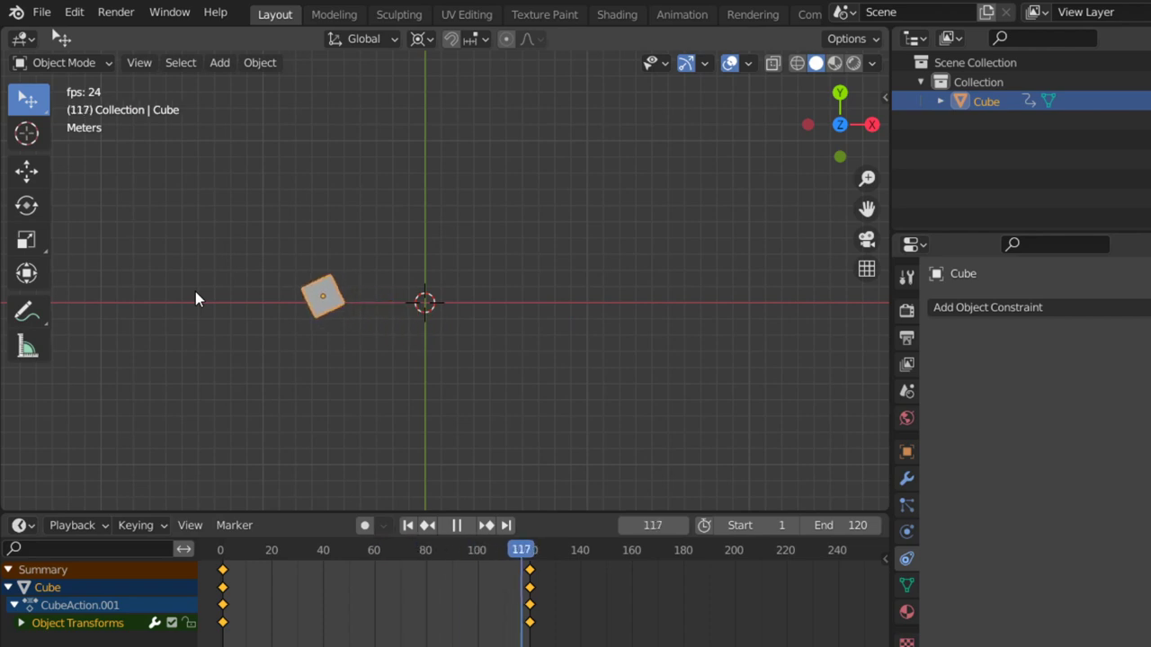
pyautogui.press('Escape')
pyautogui.click(1007, 308)
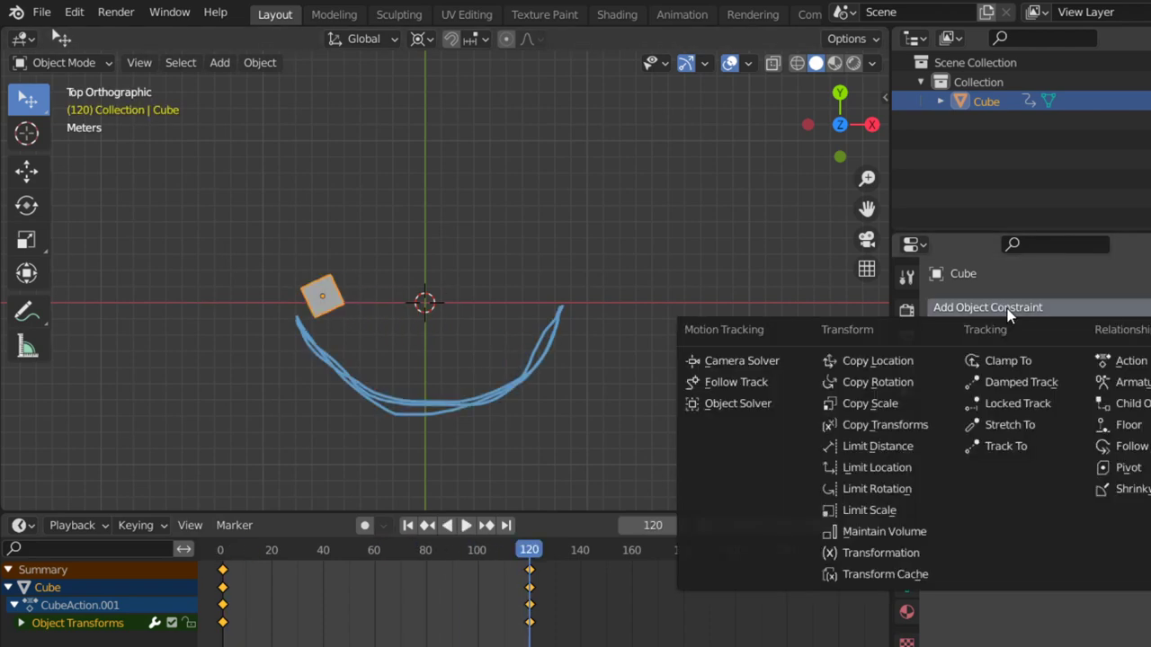
# - Add a Plain Axes Empty at the scene origin
pyautogui.hotkey('shift', 'a')
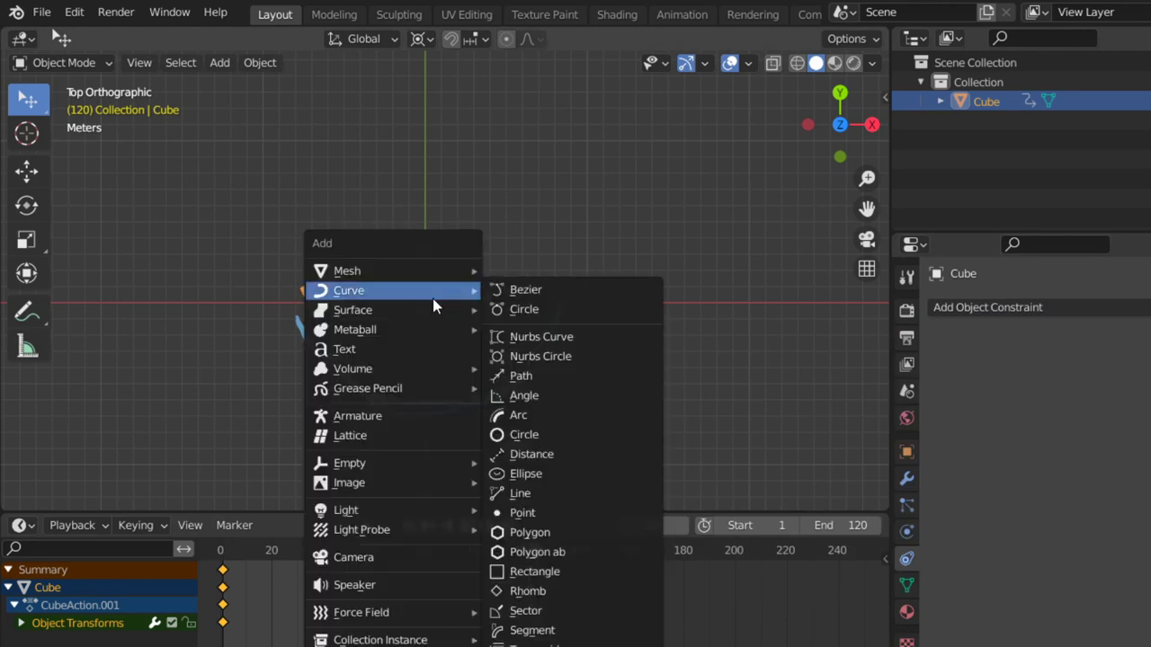
pyautogui.press('Escape')
pyautogui.hotkey('shift', 'a')
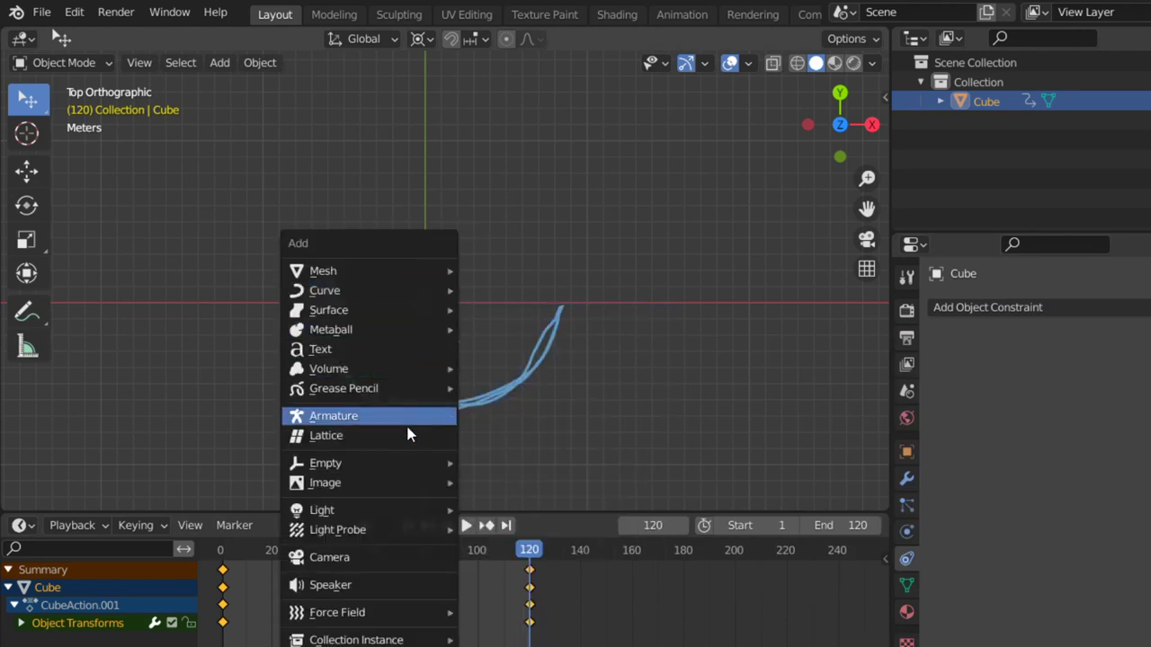
pyautogui.click(502, 462)
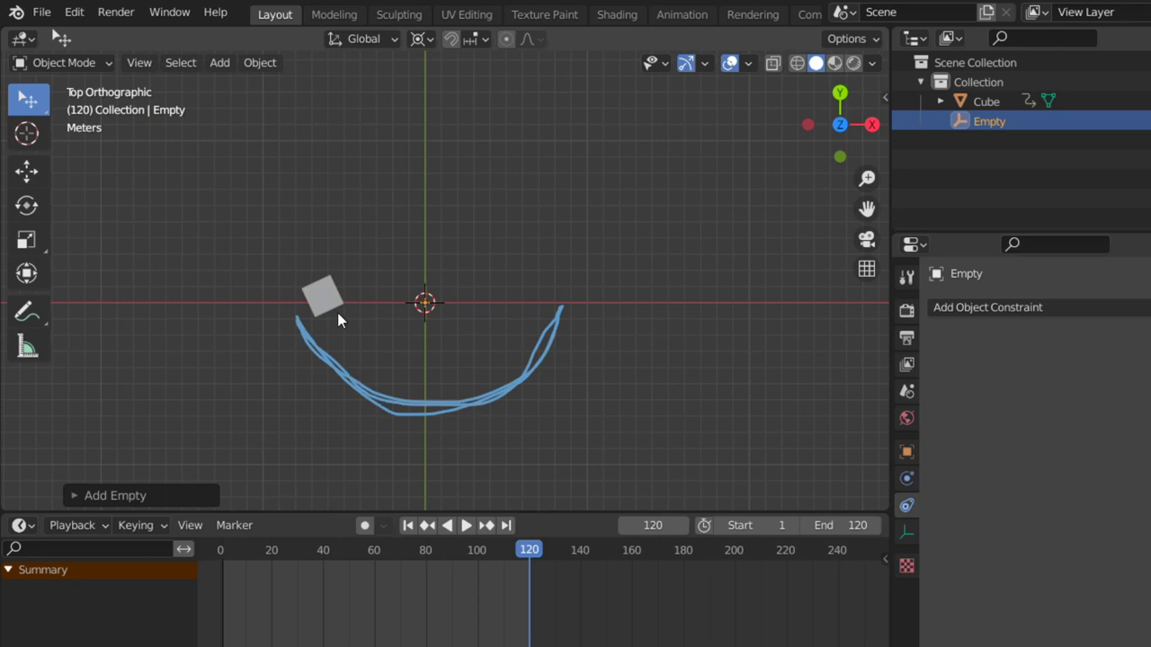
# - Rewind to frame 1, select the Cube, and open its Add Object Constraint list
pyautogui.hotkey('shift', 'Left')
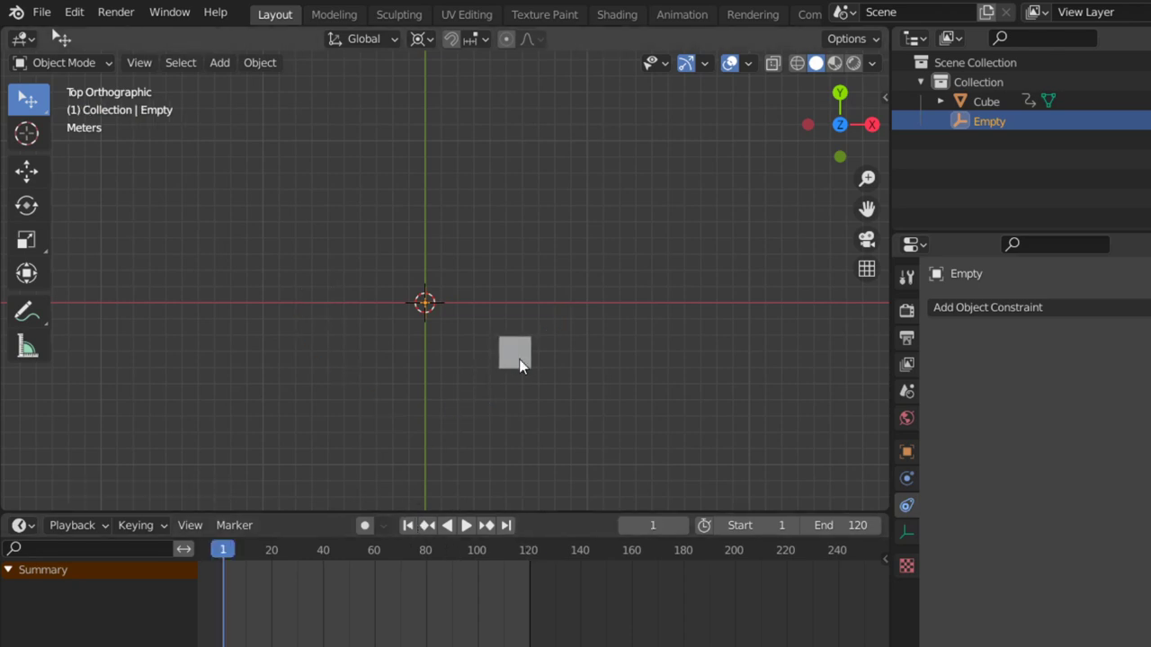
pyautogui.click(519, 359)
pyautogui.click(1016, 307)
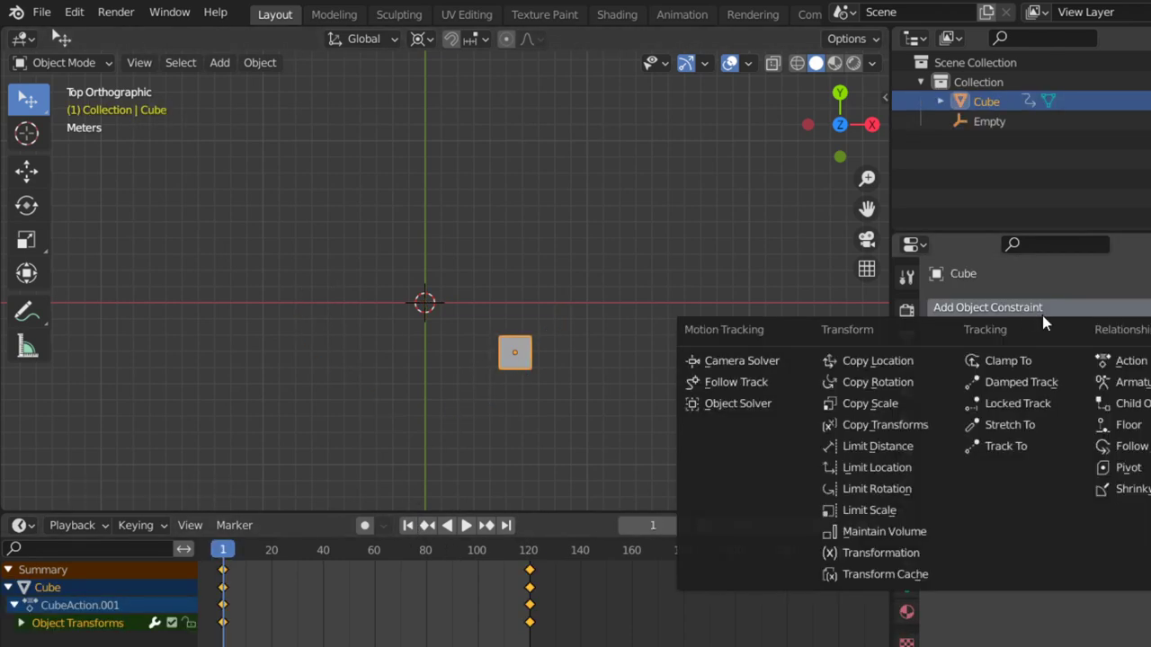
# - Add a Pivot constraint to the Cube with the Empty as its target
pyautogui.click(1128, 467)
pyautogui.click(1048, 368)
pyautogui.click(1058, 414)
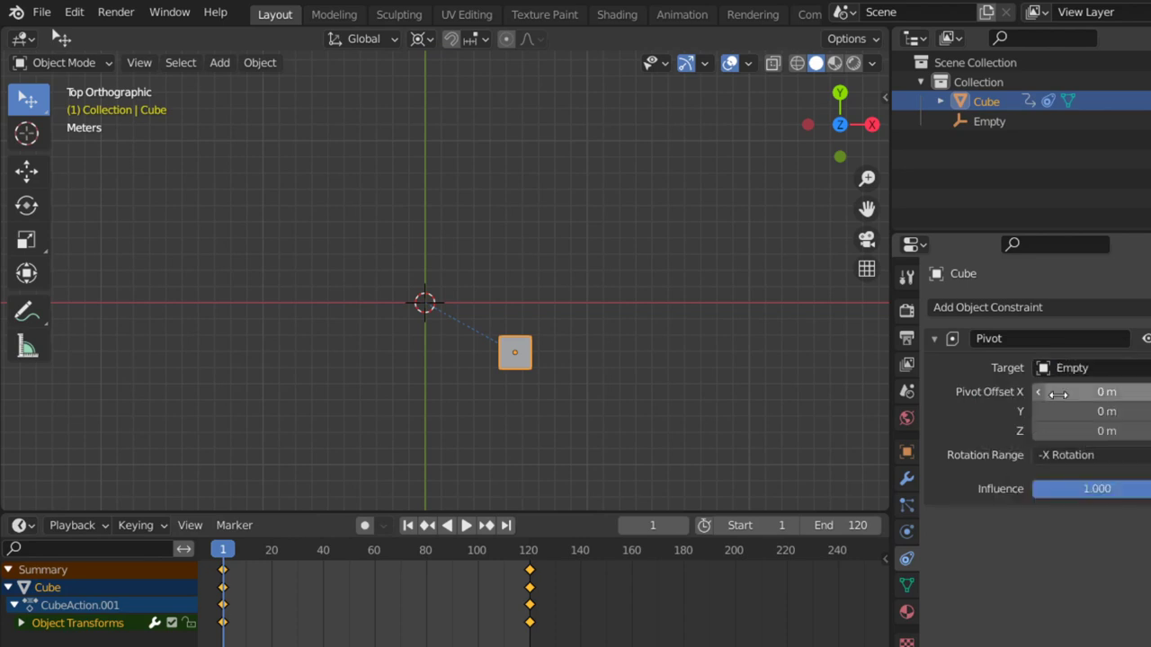
# - Set the Pivot rotation range to Always and play the animation to test it
pyautogui.click(1107, 457)
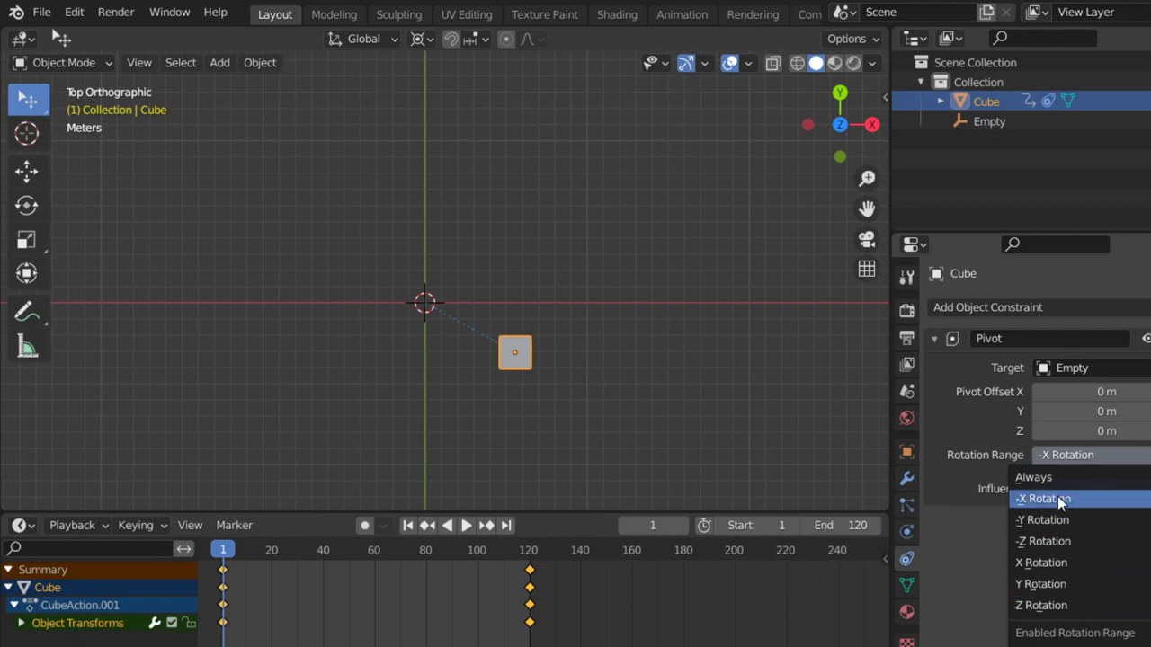
pyautogui.click(1071, 452)
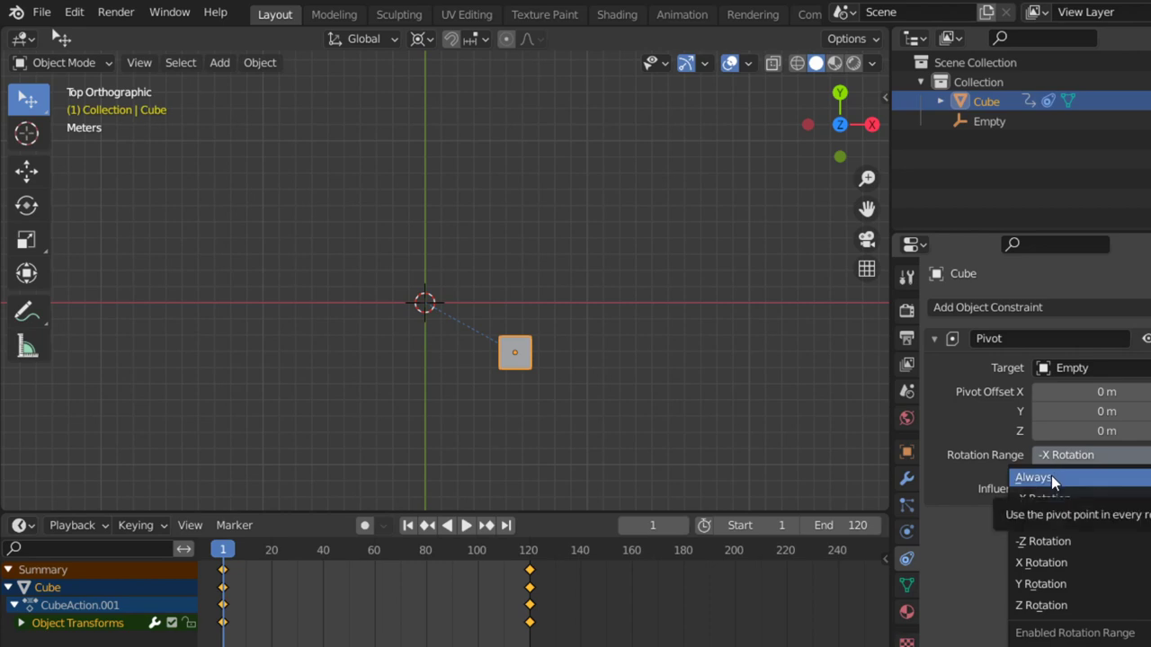
pyautogui.click(1051, 478)
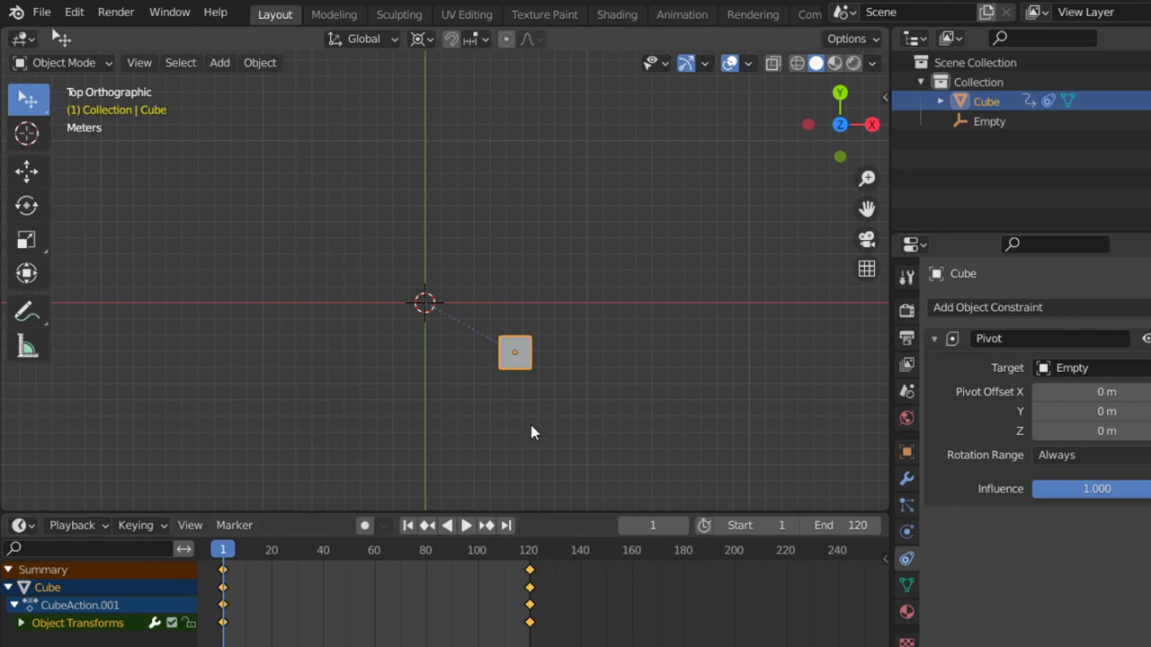
pyautogui.click(466, 526)
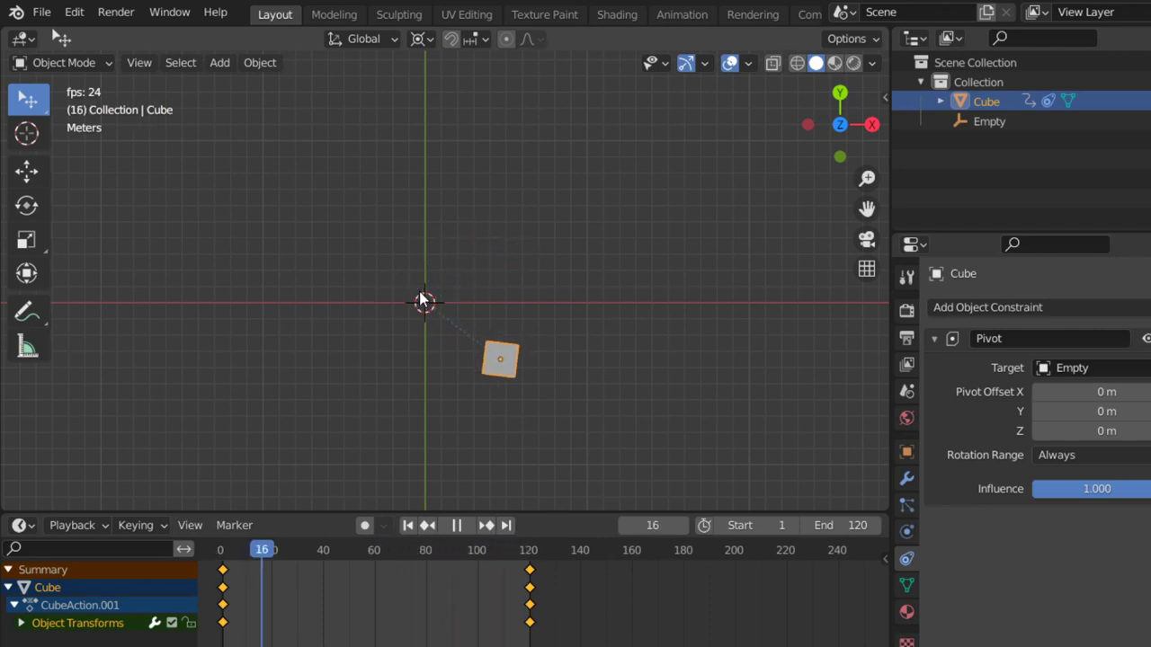
# - Orbit the view and try the Pivot rotation range as Z Rotation, then Y Rotation
pyautogui.moveTo(532, 345); pyautogui.dragTo(470, 219, button='middle')
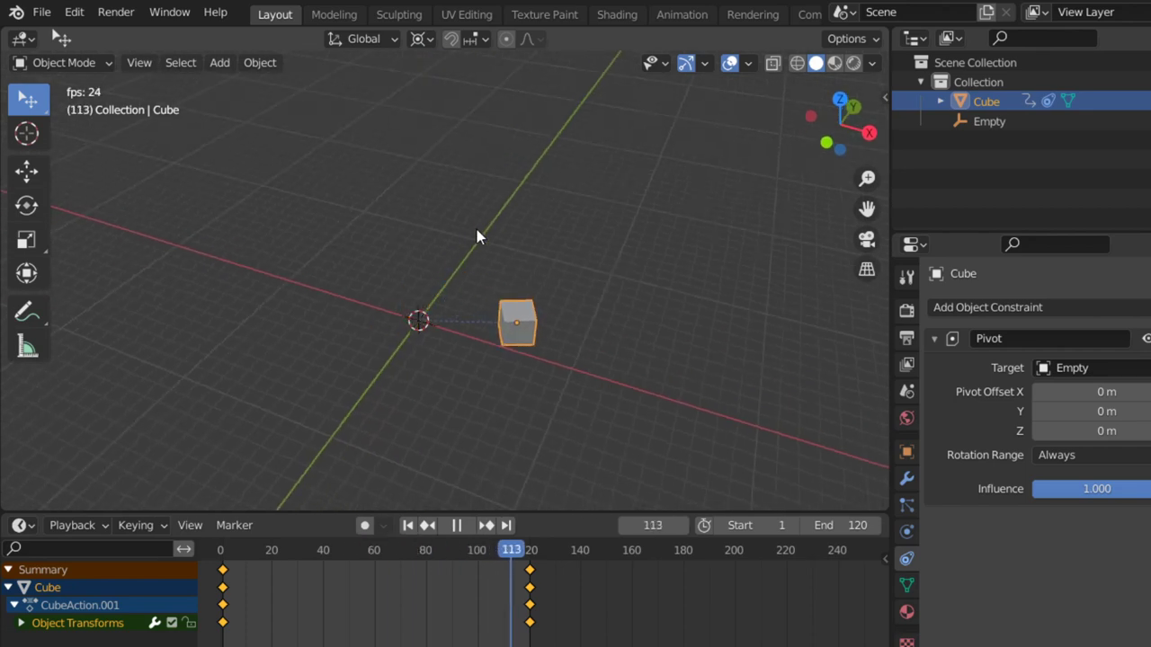
pyautogui.click(1106, 455)
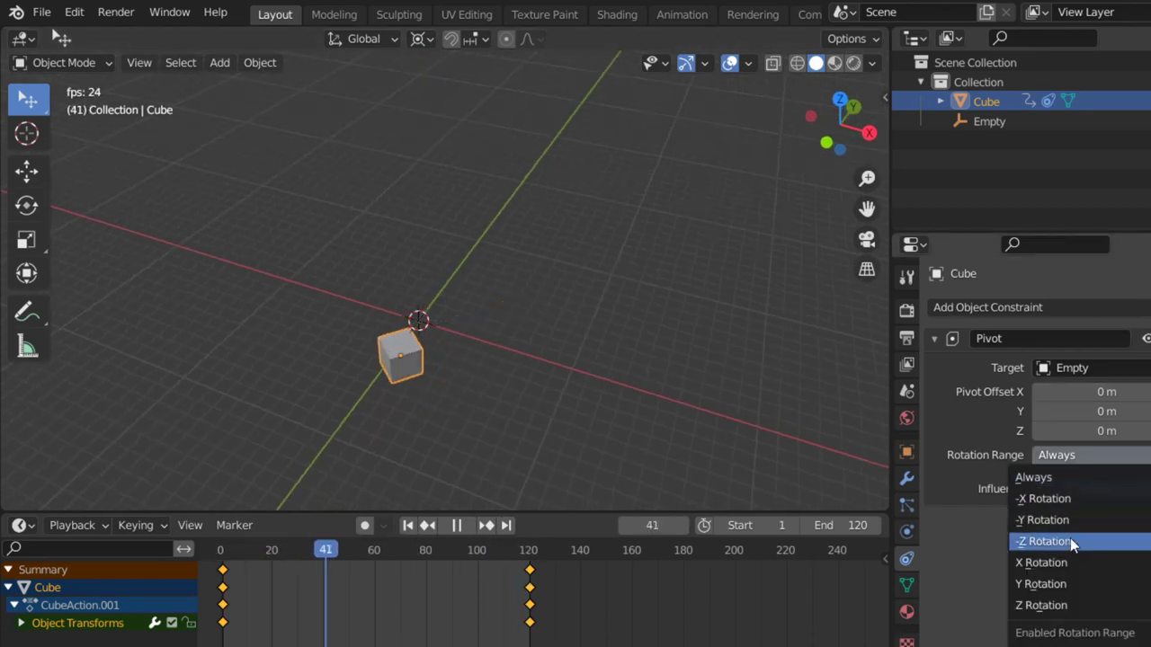
pyautogui.click(1059, 607)
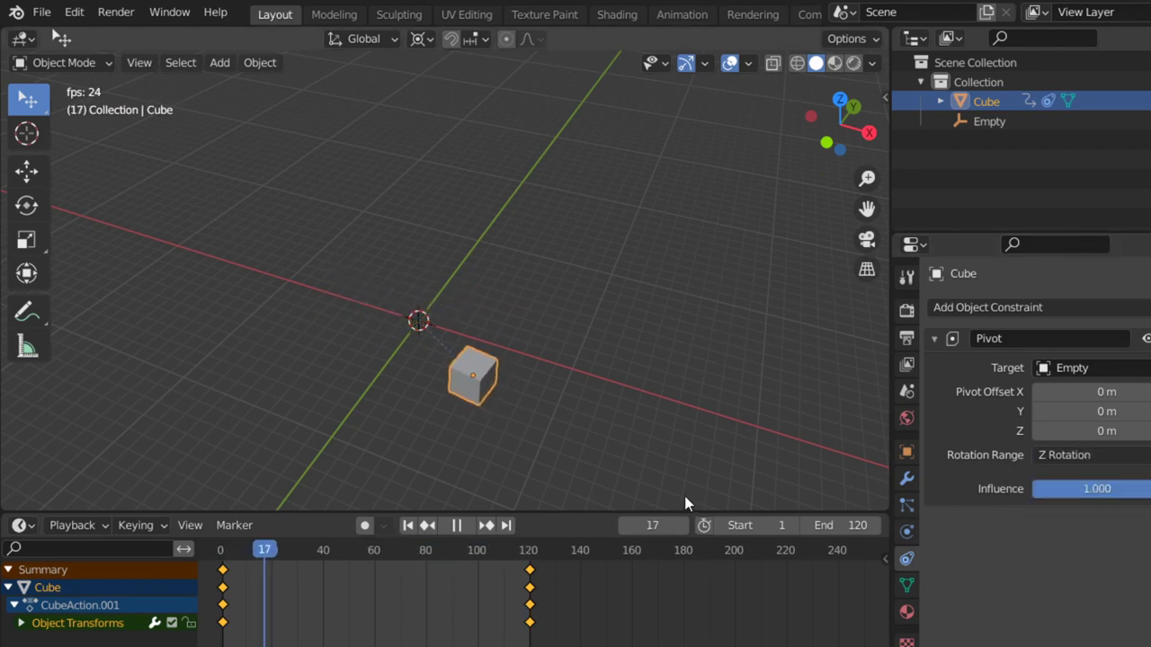
pyautogui.click(1099, 457)
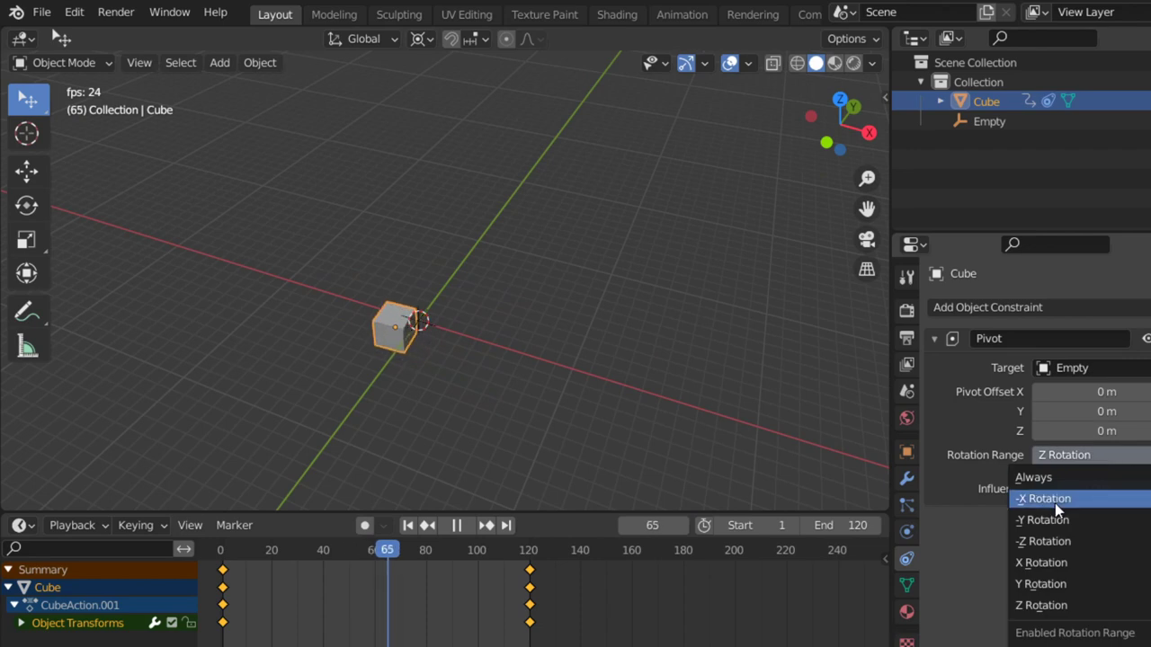
pyautogui.click(1051, 580)
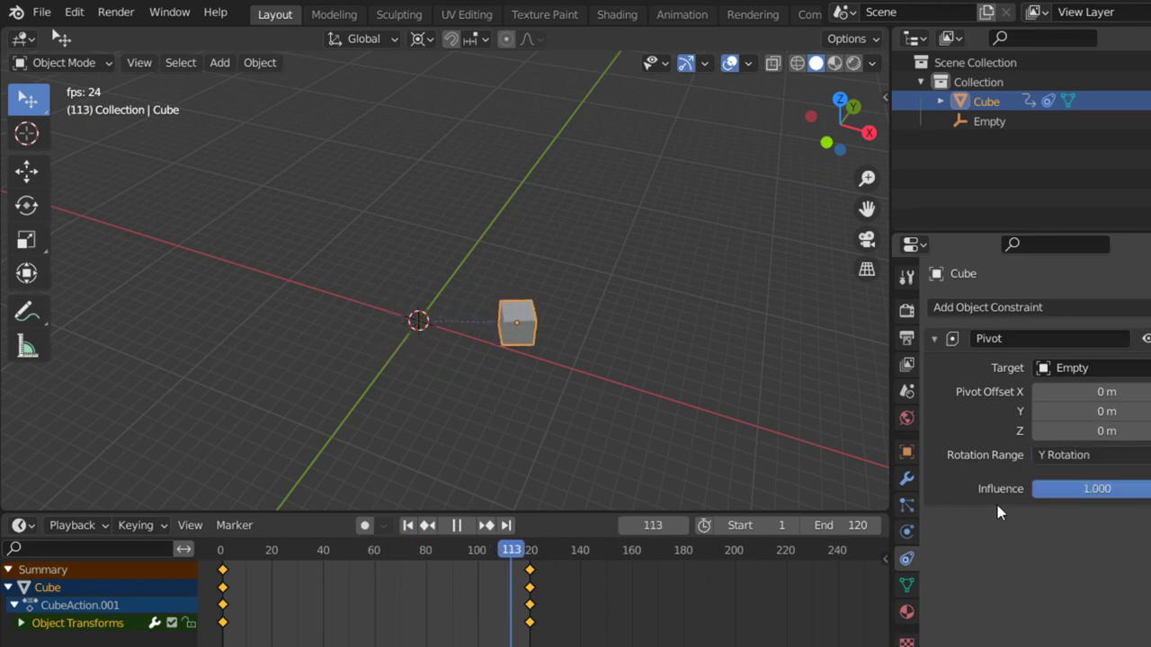
# - Settle the rotation range on X Rotation, stop playback at frame 1, and switch to top view
pyautogui.click(1066, 455)
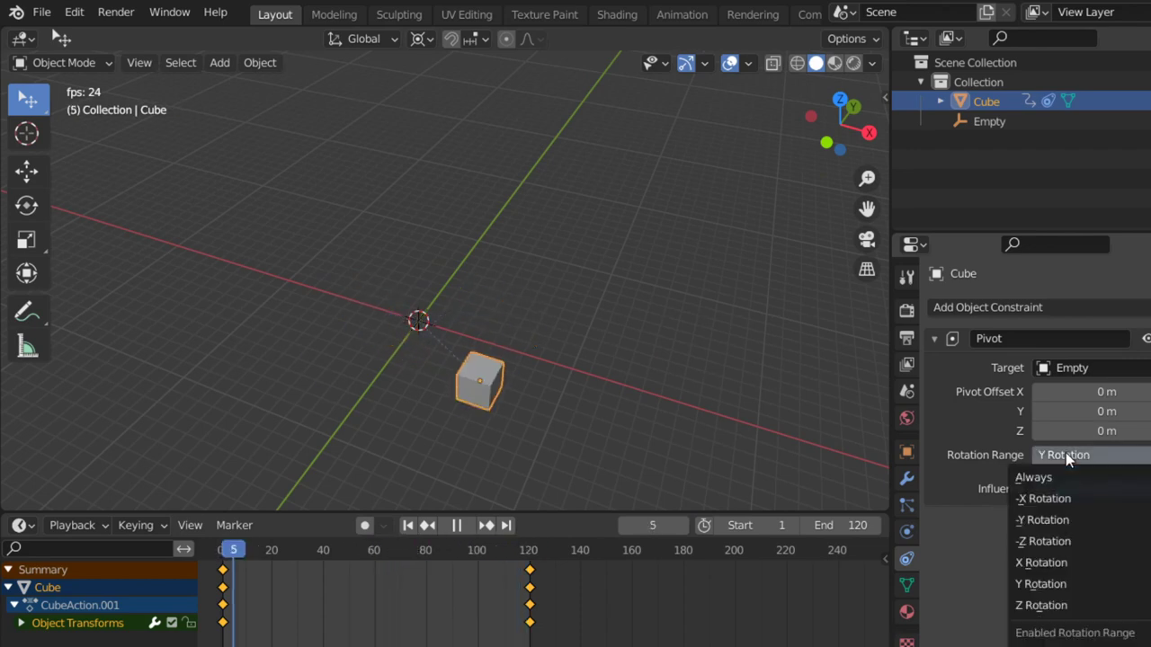
pyautogui.click(1043, 564)
pyautogui.press('Escape')
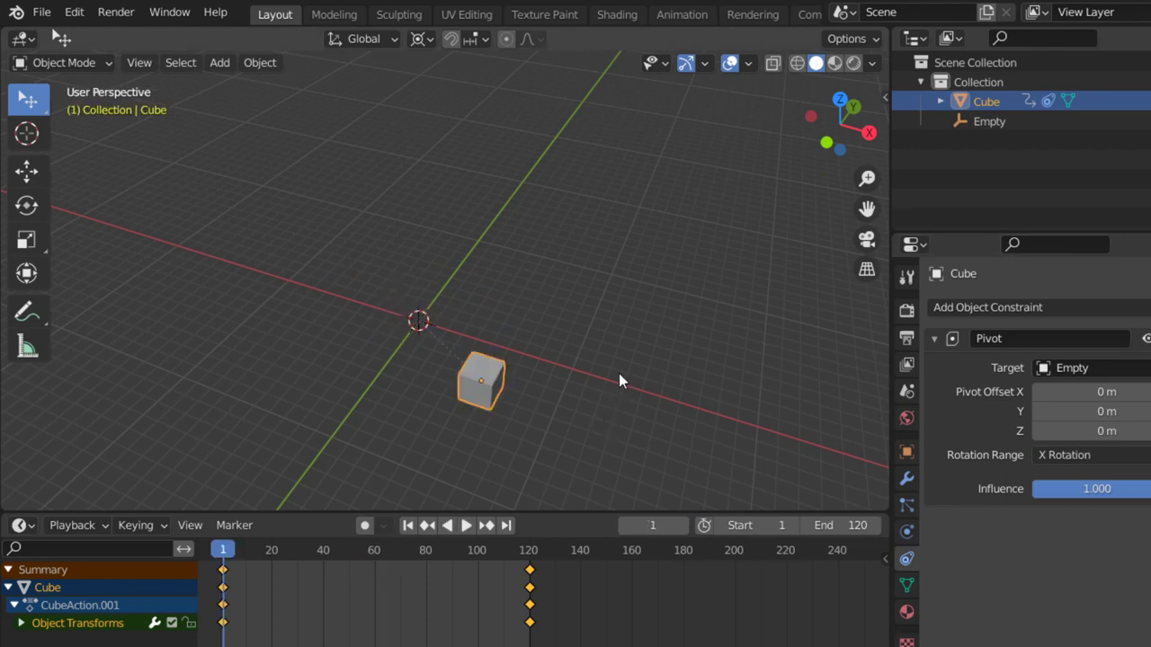
pyautogui.press('KP_7')
# - Clear the cube's existing keyframes via the Rotation field in the sidebar
pyautogui.press('n')
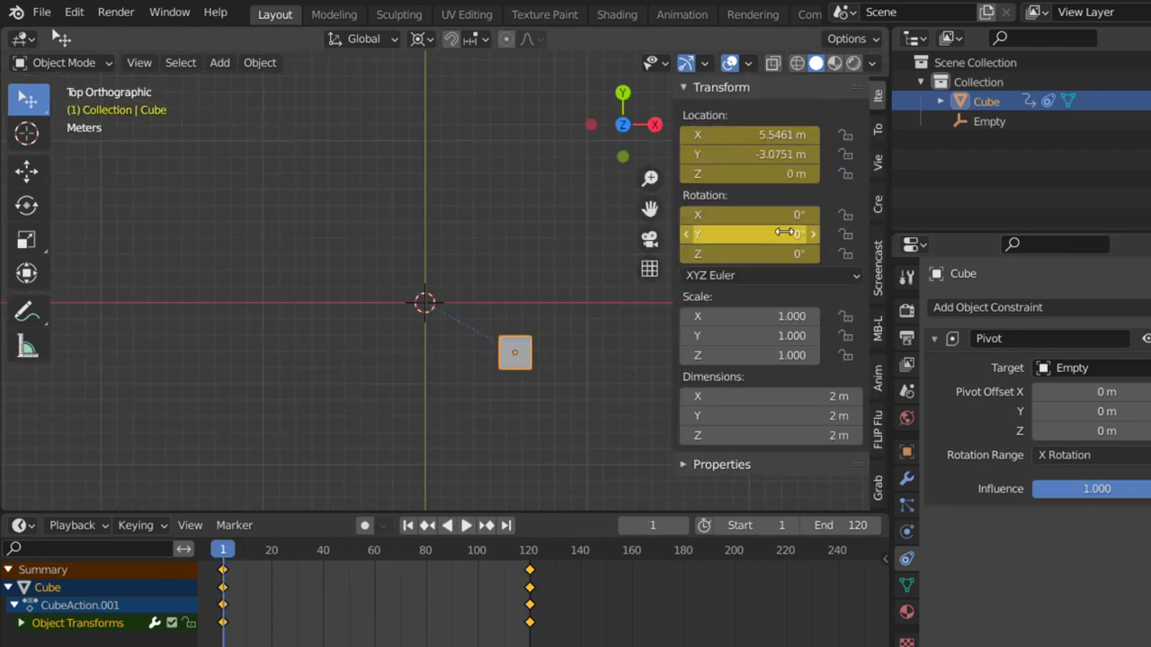
pyautogui.rightClick(767, 221)
pyautogui.press('Escape')
pyautogui.rightClick(661, 178)
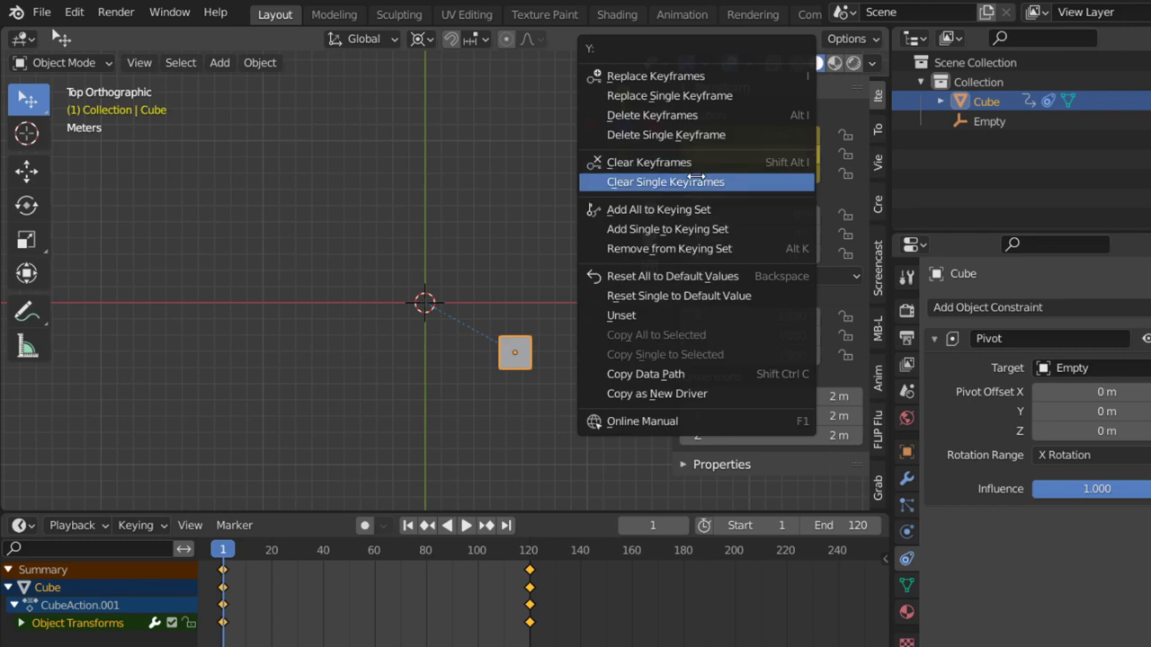
pyautogui.click(649, 166)
pyautogui.press('n')
# - Move the cube down-right of the Empty and key its Location & Rotation at frame 1
pyautogui.press('g')
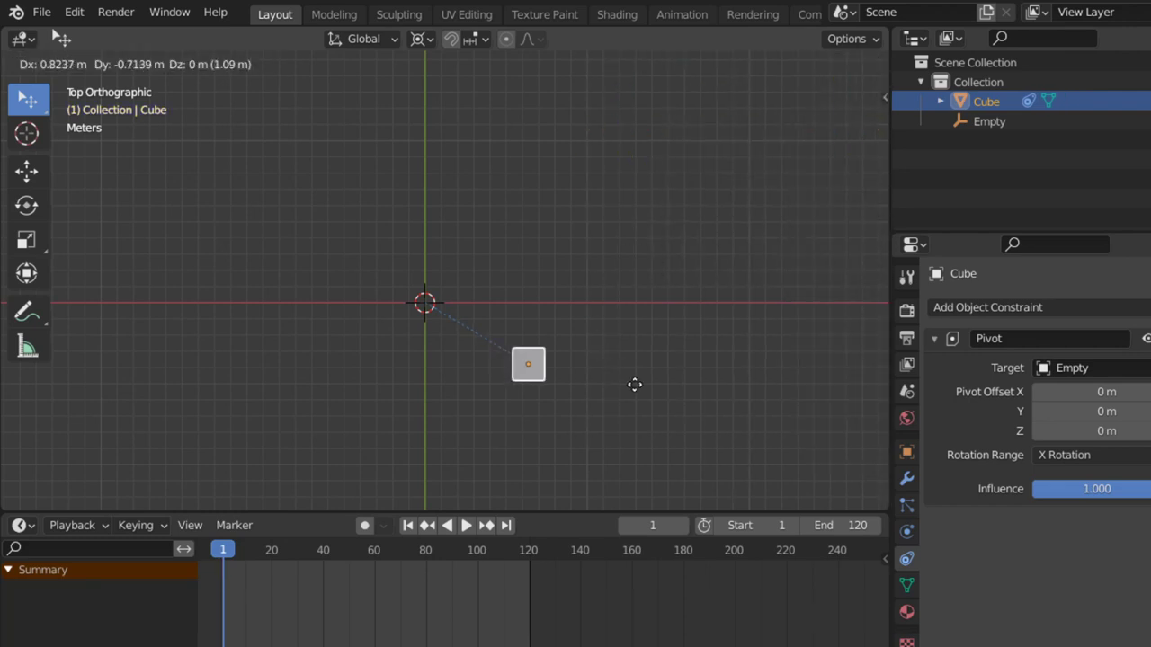
pyautogui.click(643, 405)
pyautogui.press('i')
pyautogui.click(597, 347)
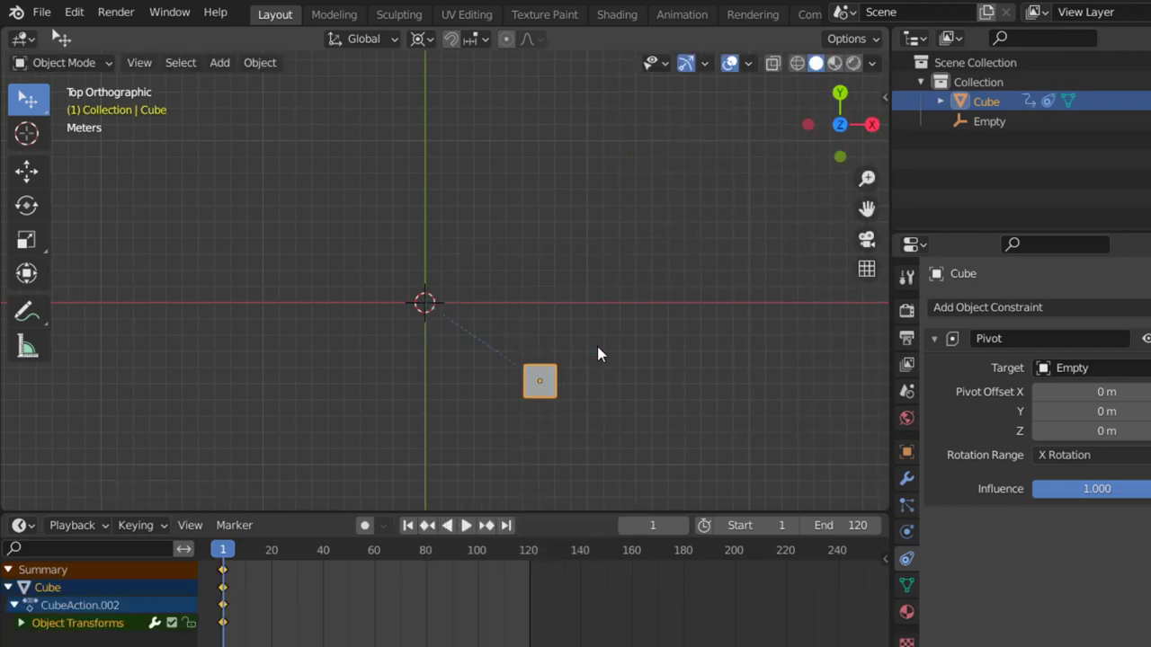
# - At frame 120, rotate the cube about Z to the arc's left end, key Location & Rotation, and play
pyautogui.click(506, 525)
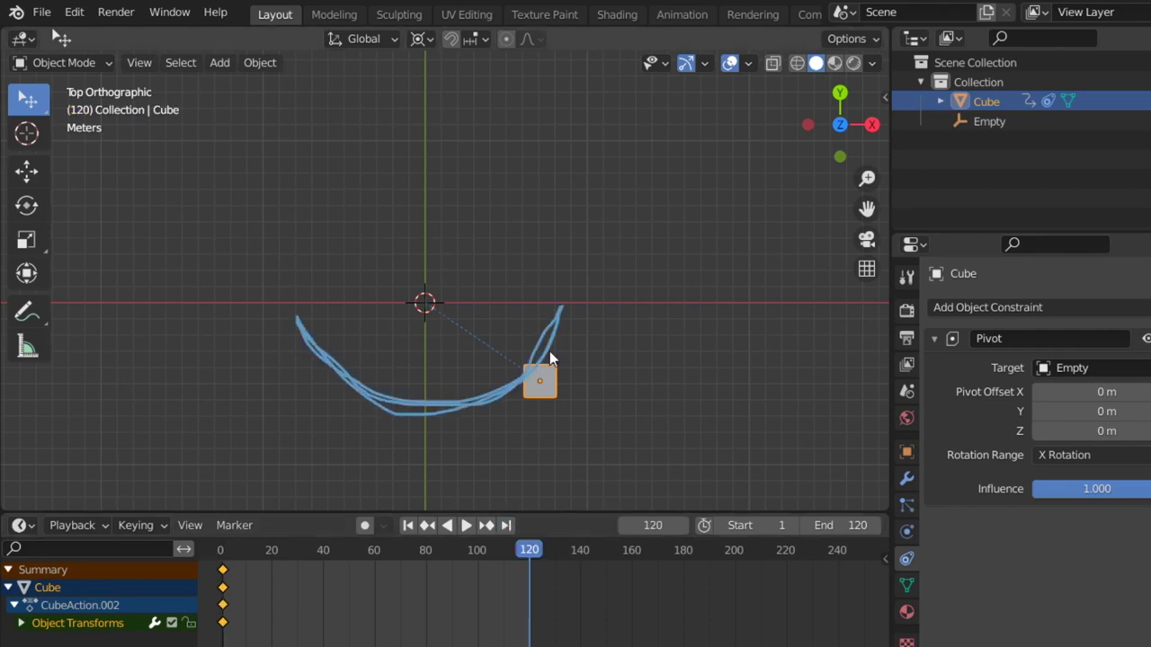
pyautogui.press('r')
pyautogui.press('z')
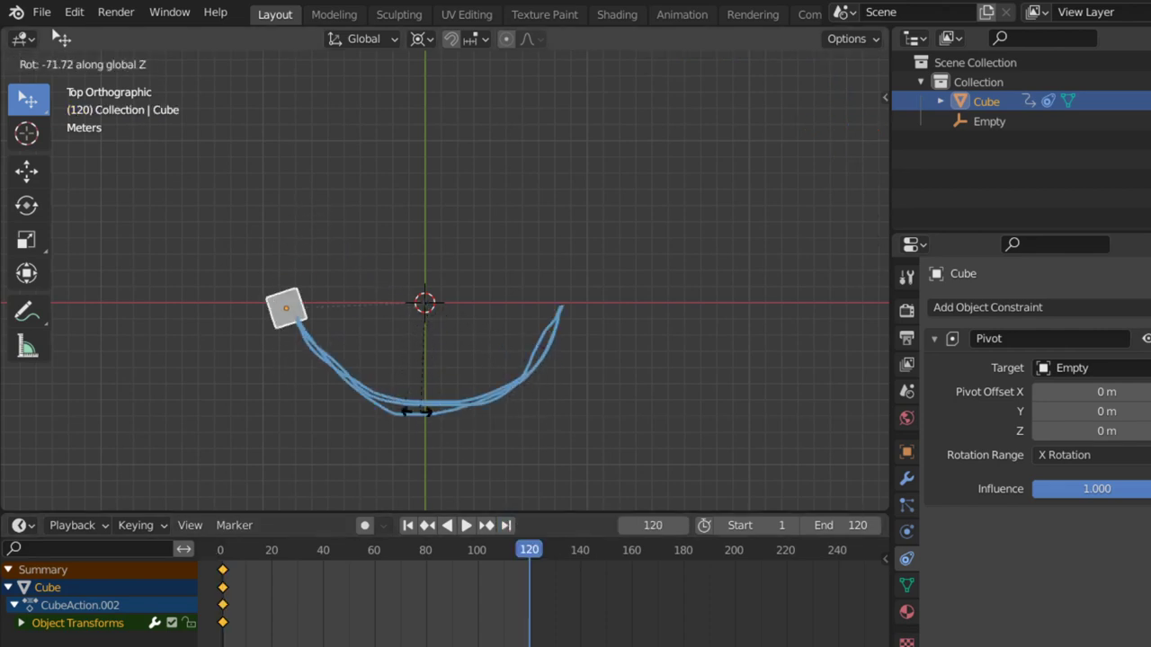
pyautogui.click(441, 401)
pyautogui.press('i')
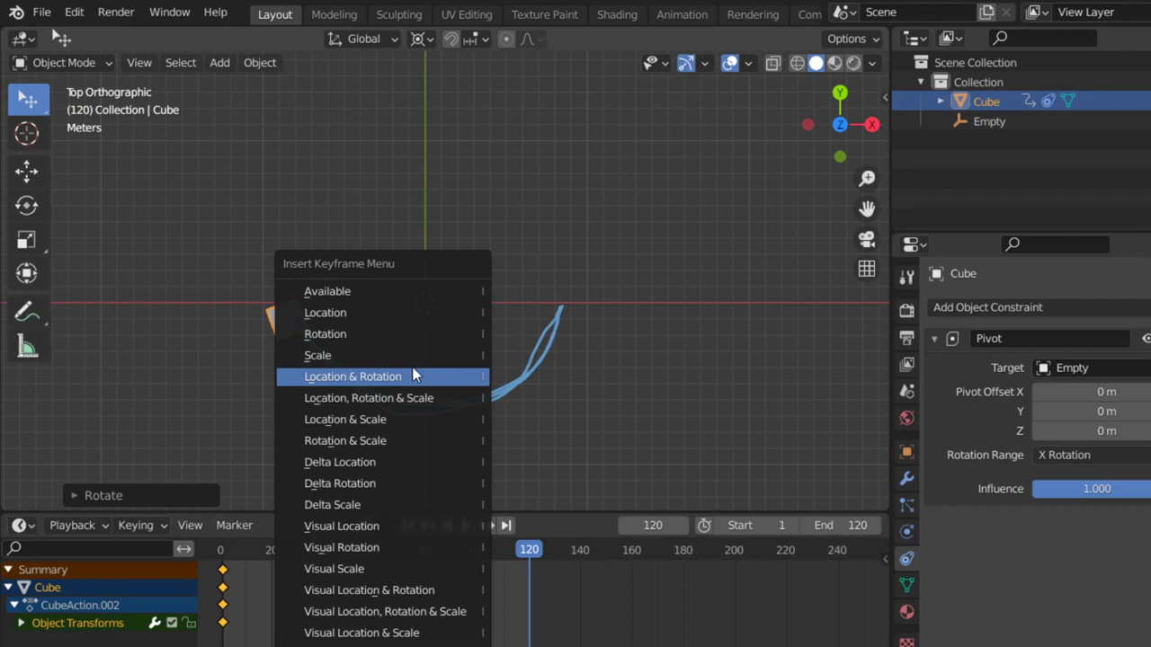
pyautogui.click(412, 376)
pyautogui.click(466, 525)
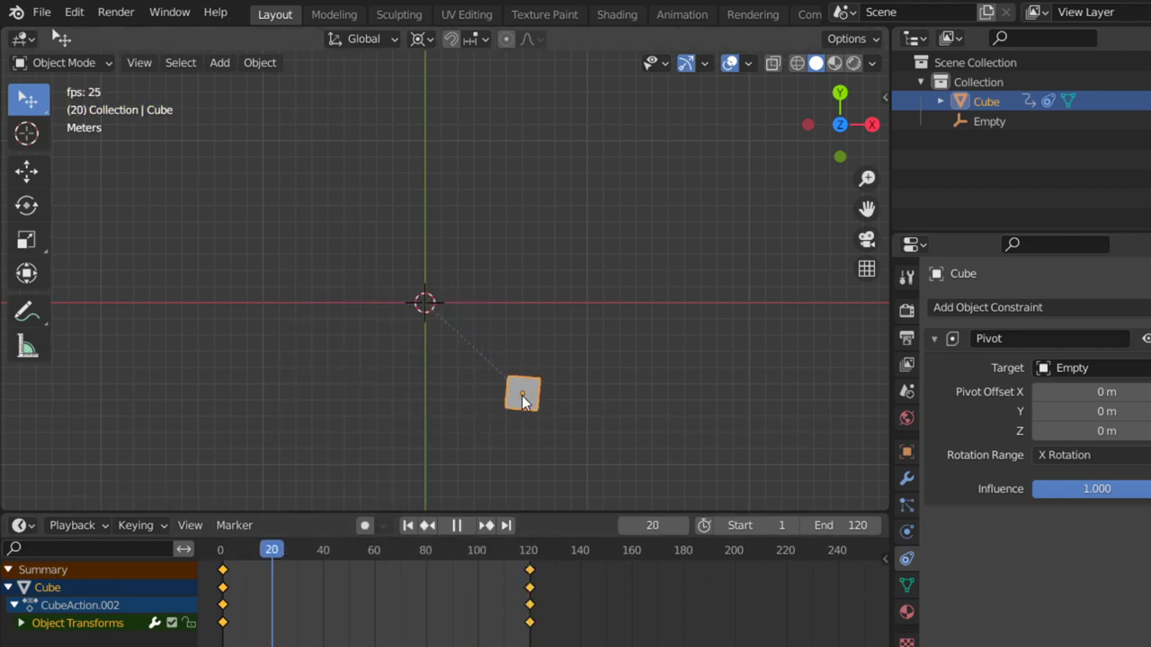